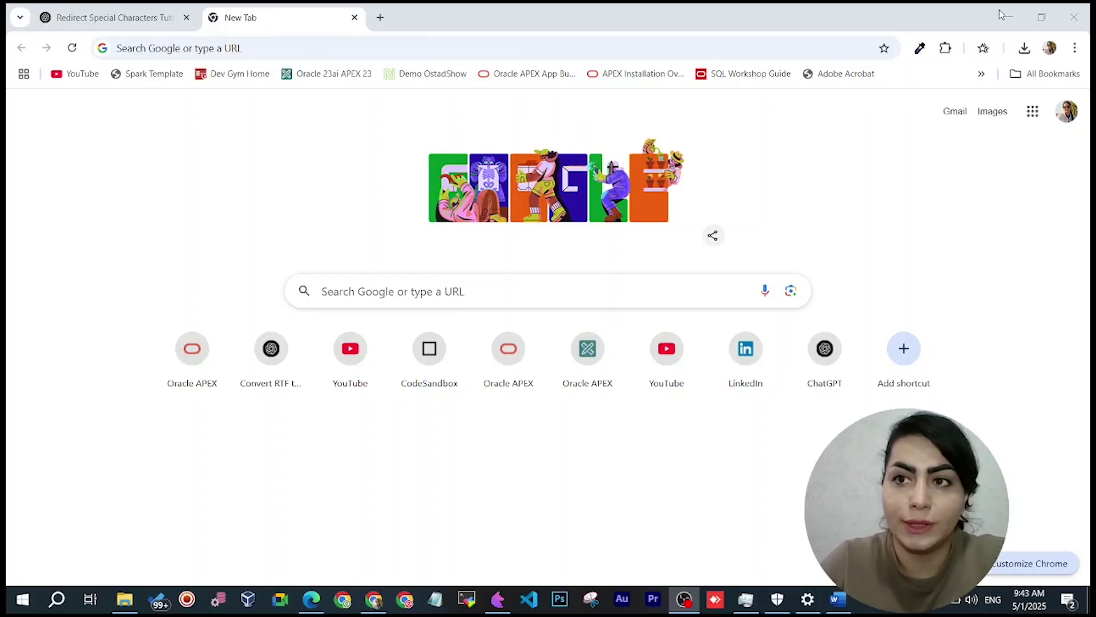
- Google 'Oracle BI Publisher Desktop 12.2.1.4.0 for 64 bit Office on Windows'
click(576, 47)
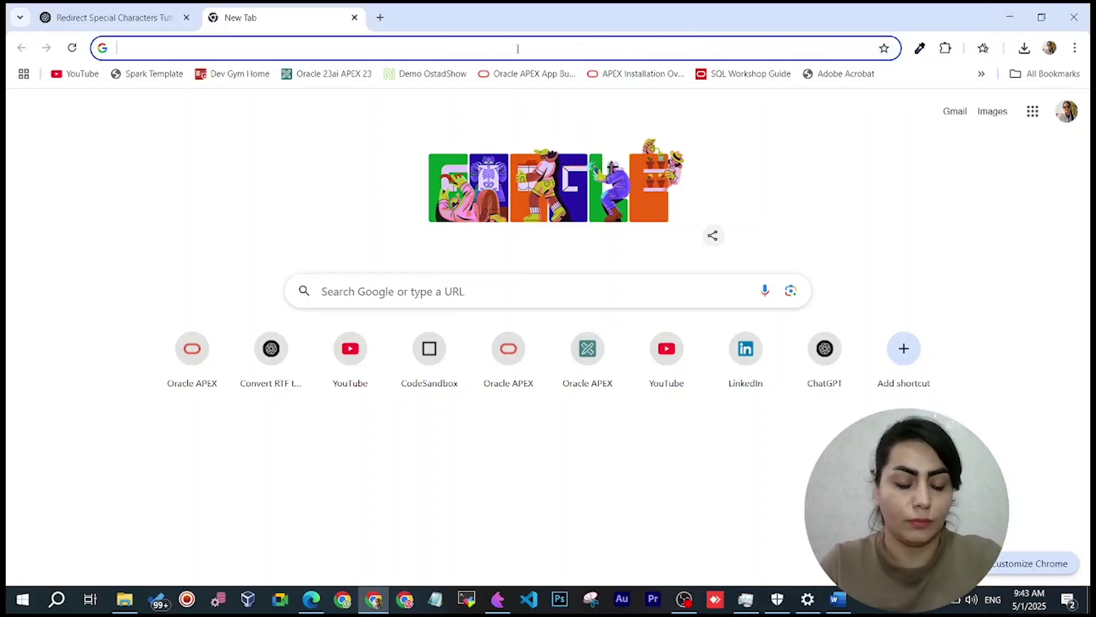
text(Oracle BI Publisher Desktop 12.2.1.4.0 for 64 bit Office on Windows)
key(Return)
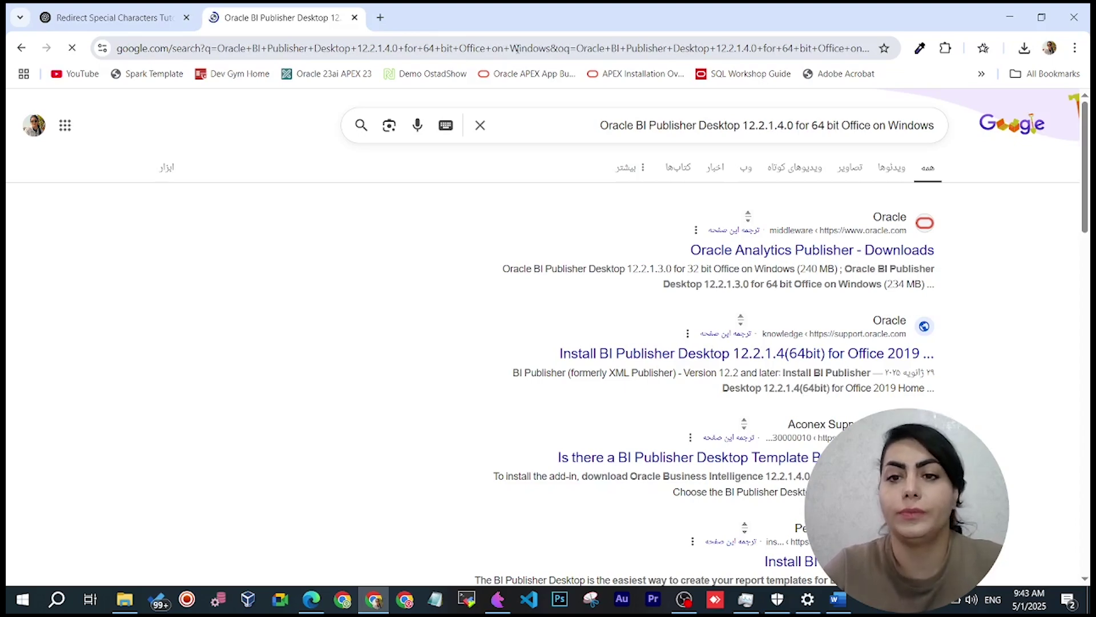
click(722, 258)
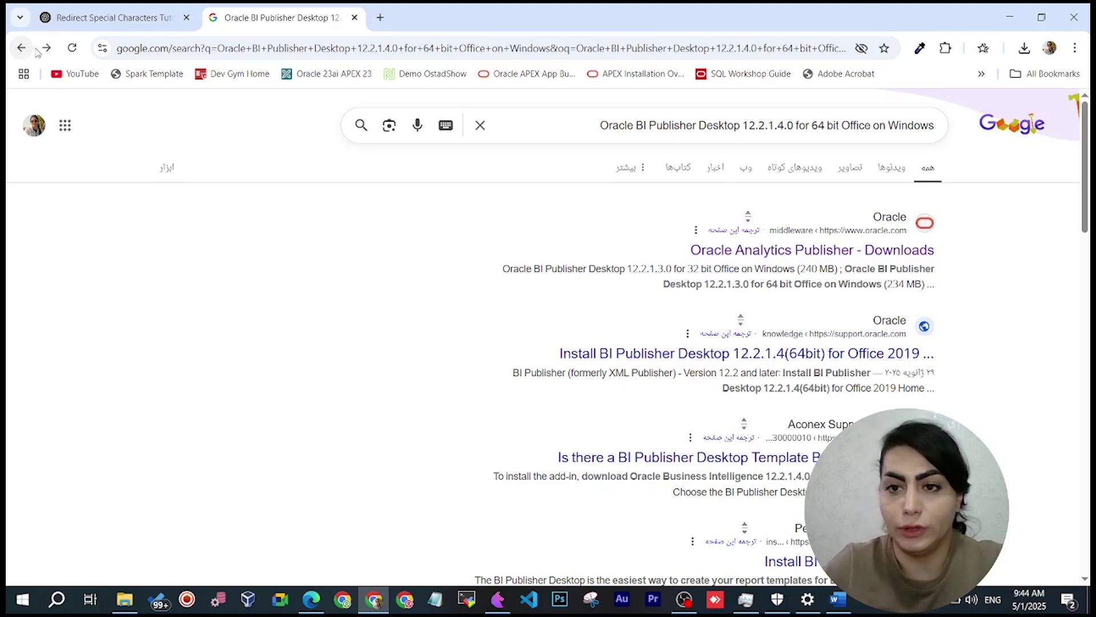
- On the Oracle Analytics Publisher Downloads page, accept the license and download BIPublisherDesktop64.exe
click(922, 251)
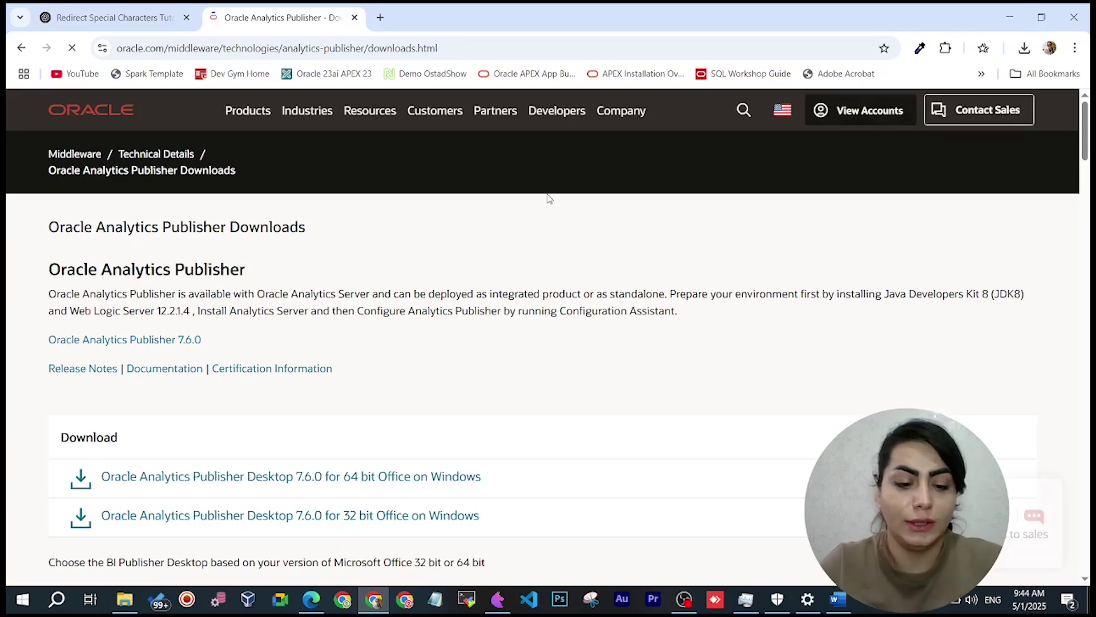
key(ctrl+f)
text(for 64 bit Office on Windows)
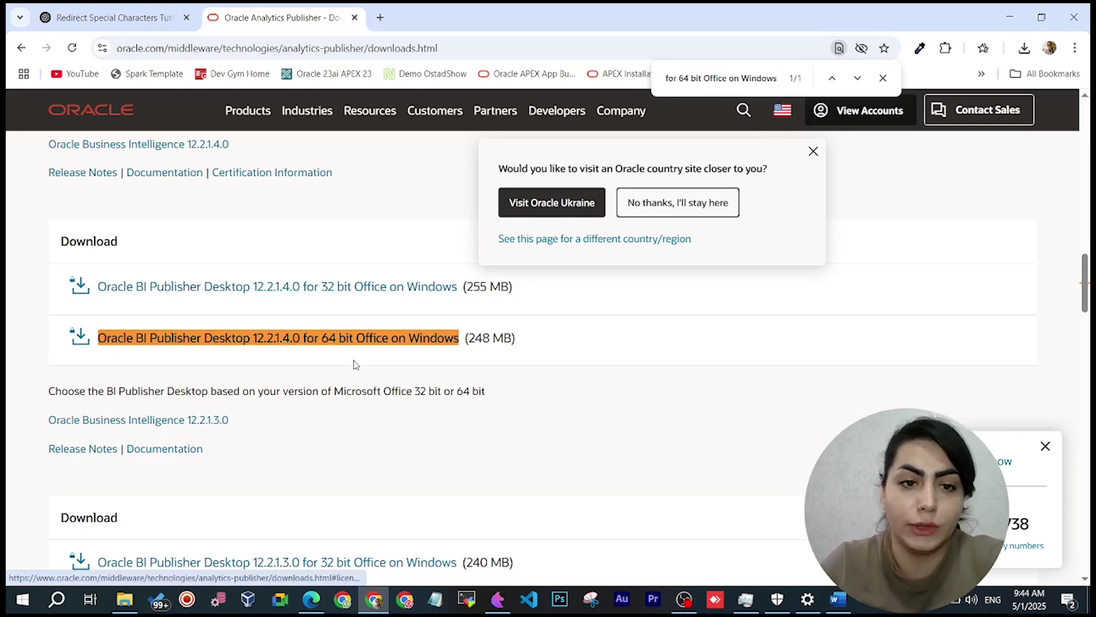
click(358, 339)
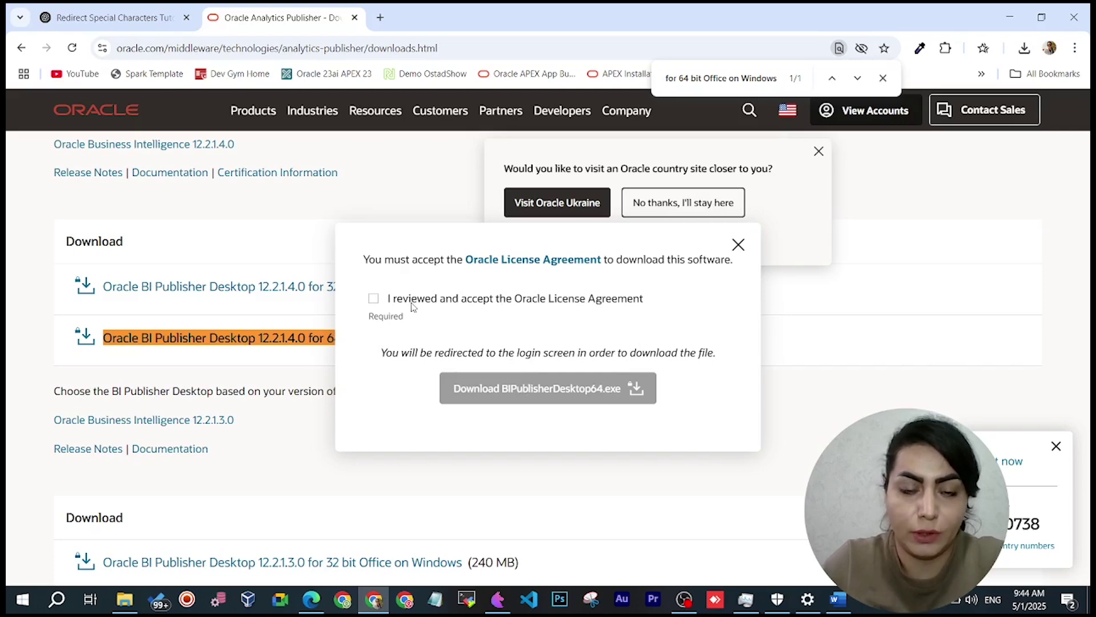
click(374, 299)
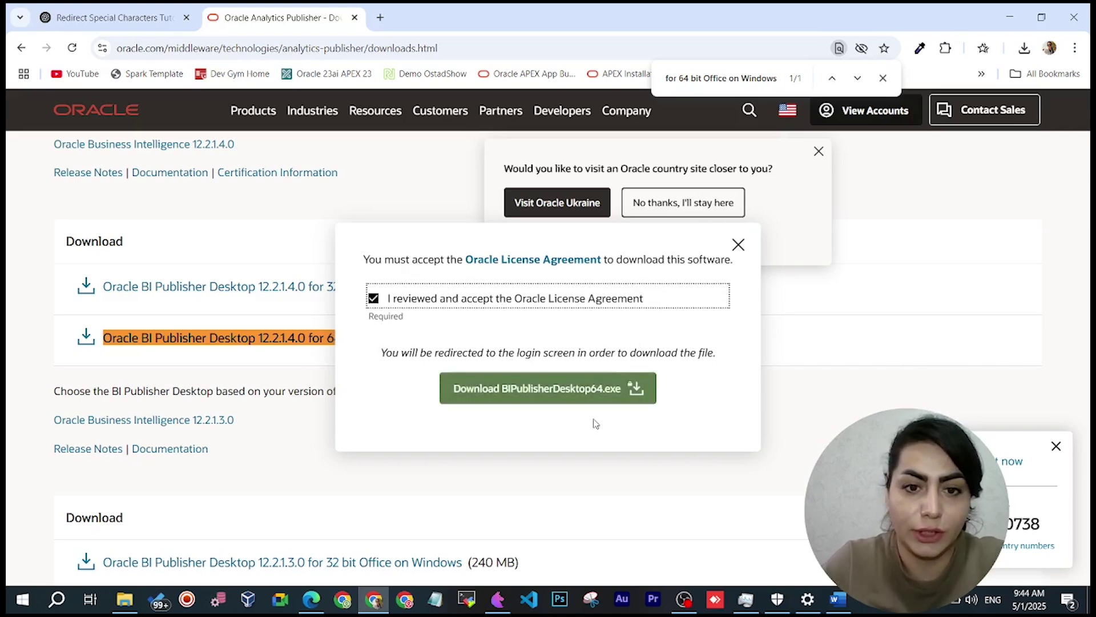
click(586, 389)
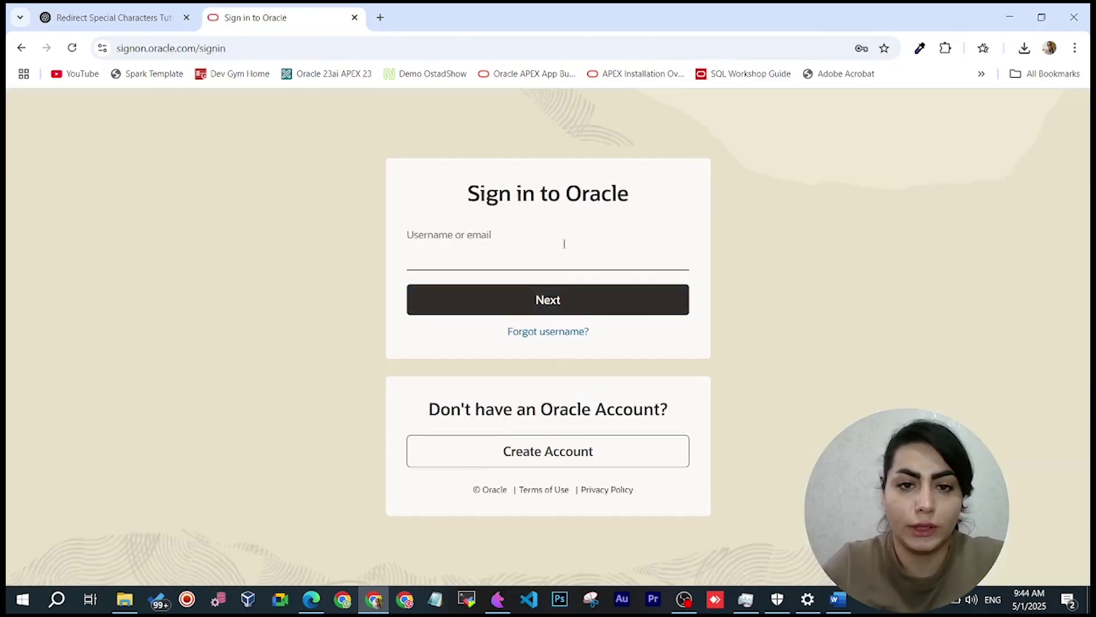
- Sign in to Oracle with the first saved account from the browser's autofill
click(488, 251)
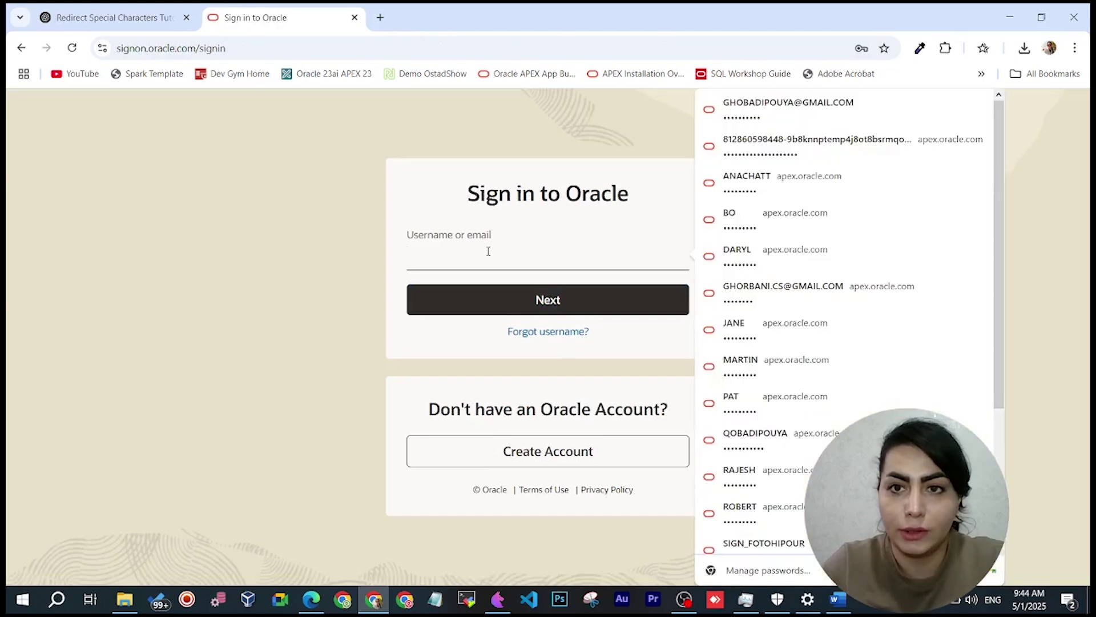
click(769, 115)
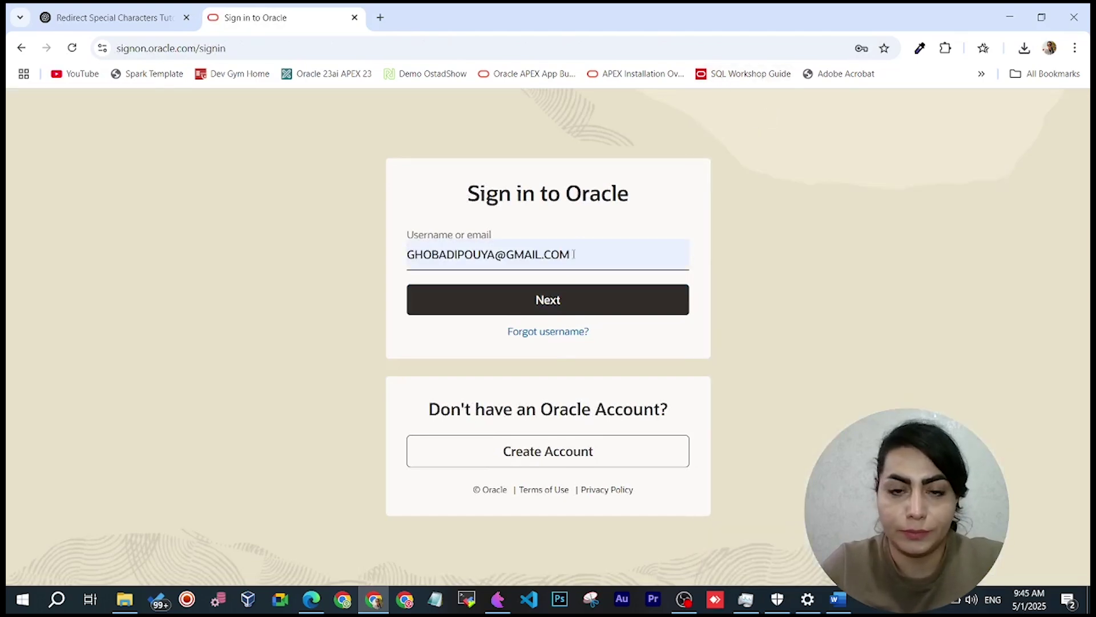
click(563, 307)
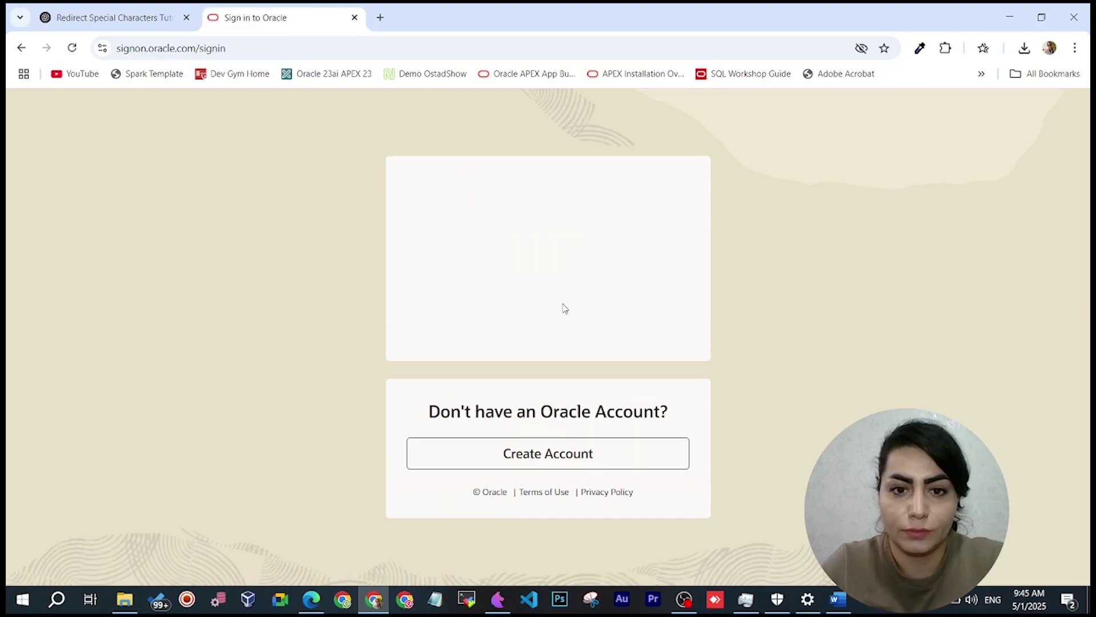
click(564, 308)
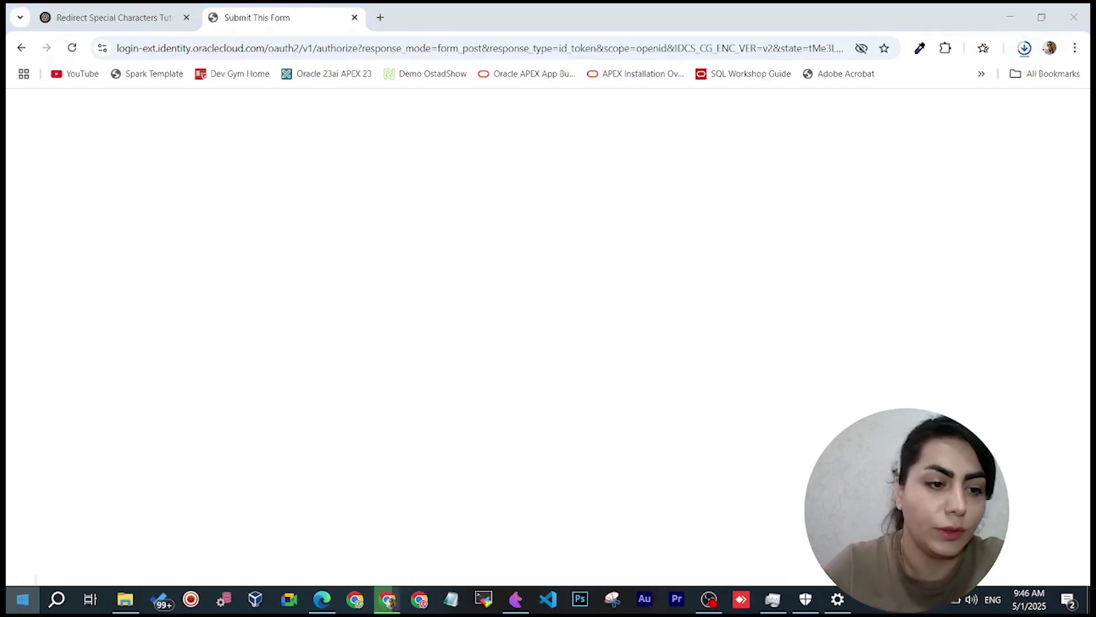
- Launch Word by searching 'WORD' in the Start menu
click(22, 598)
text(WORD)
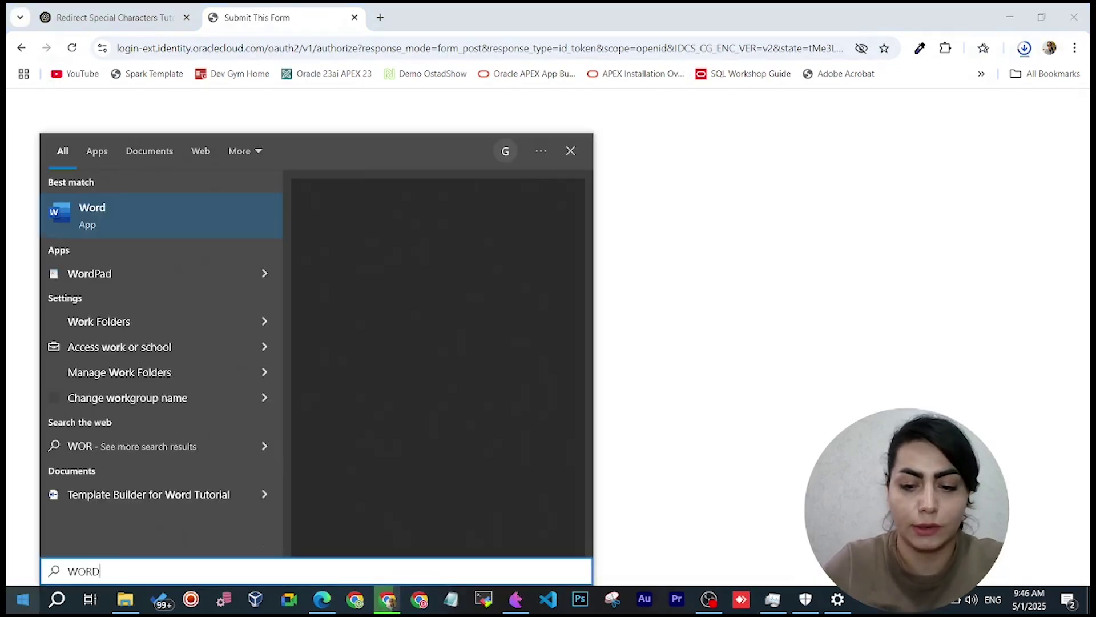
key(Return)
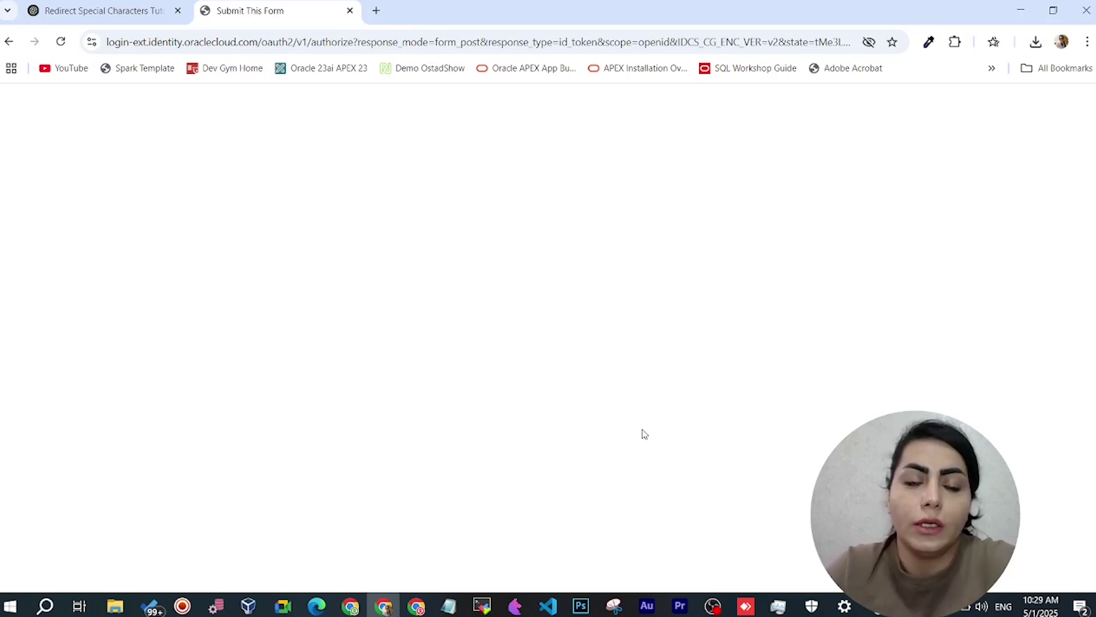
- Run BIPublisherDesktop64.exe from Downloads as administrator, accepting the security warning
click(114, 605)
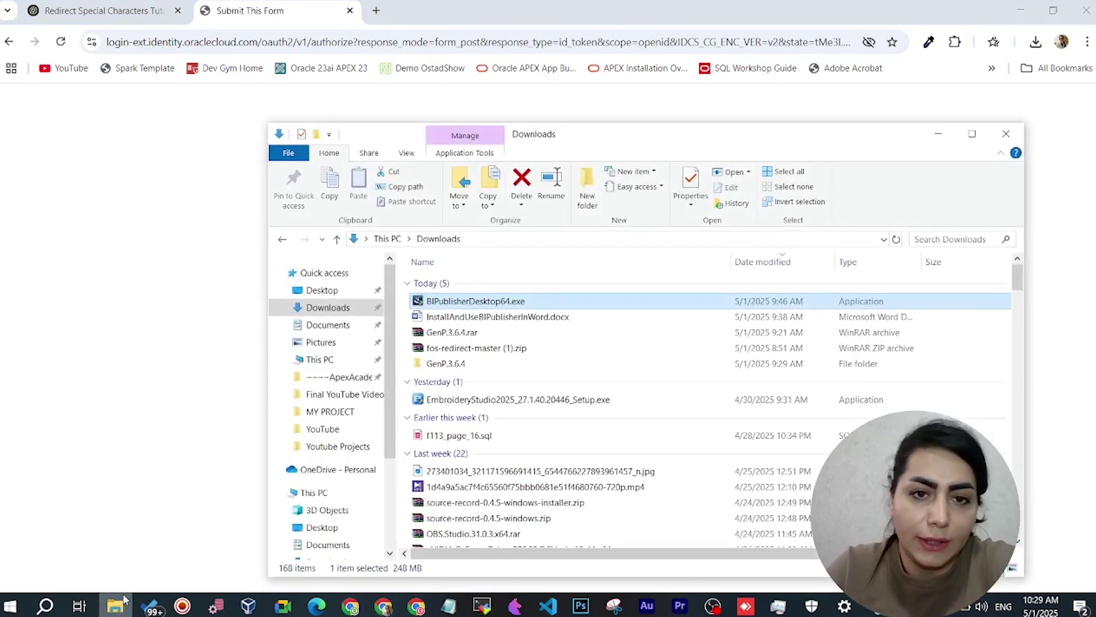
double_click(502, 302)
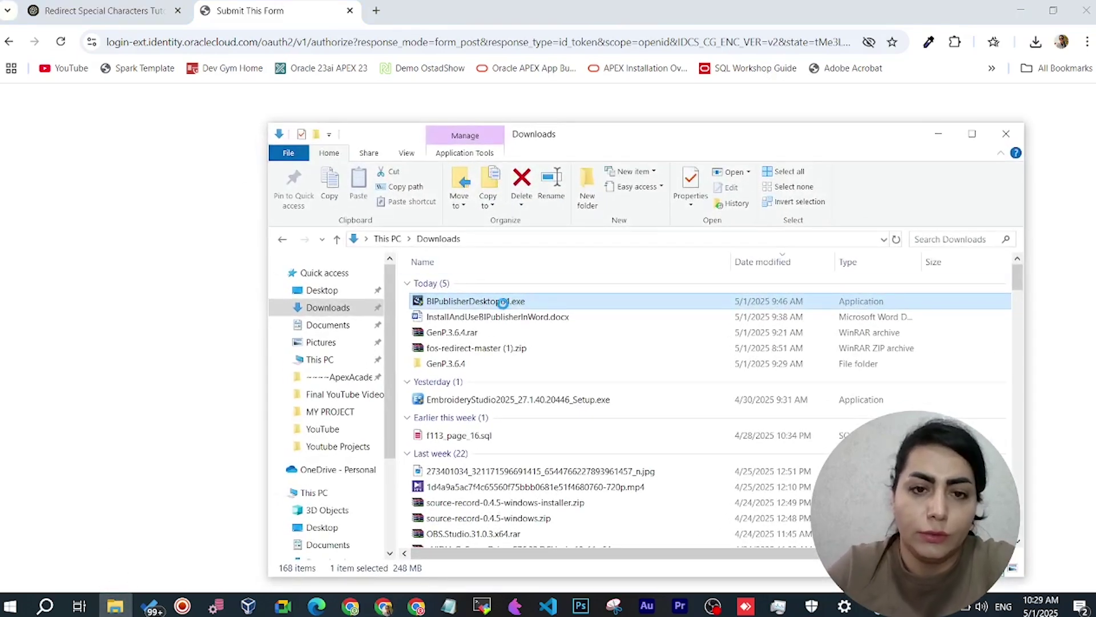
right_click(502, 302)
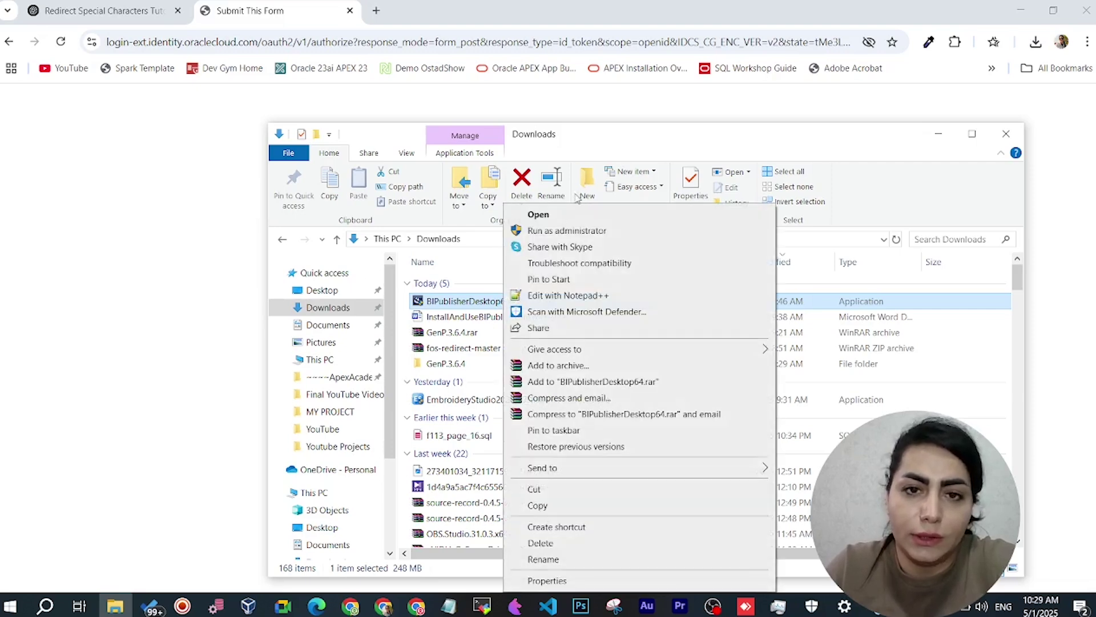
click(564, 232)
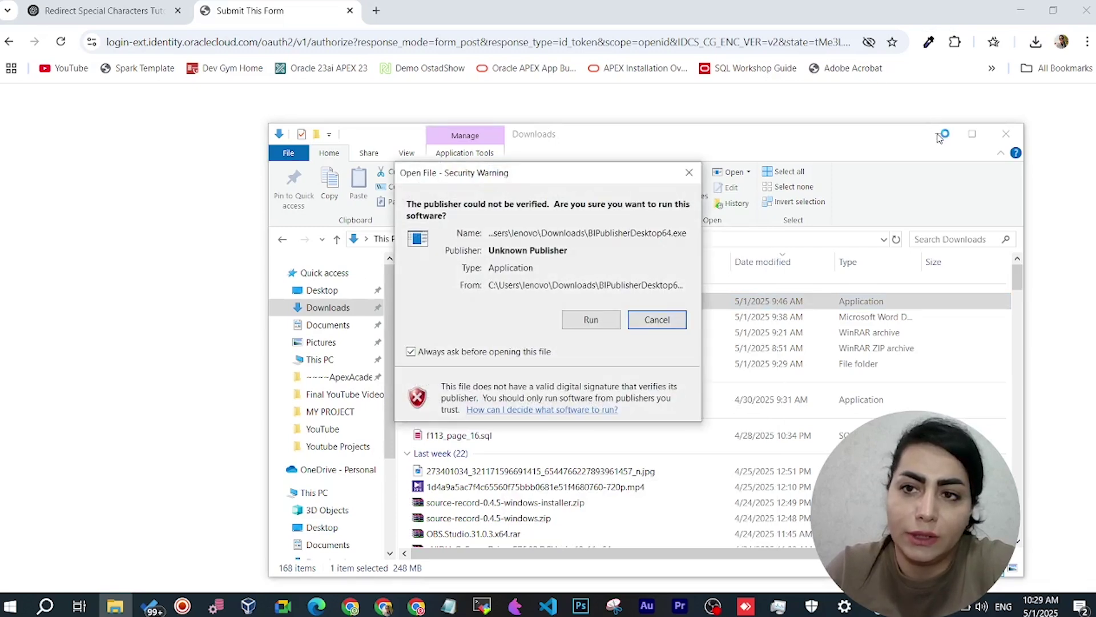
click(590, 320)
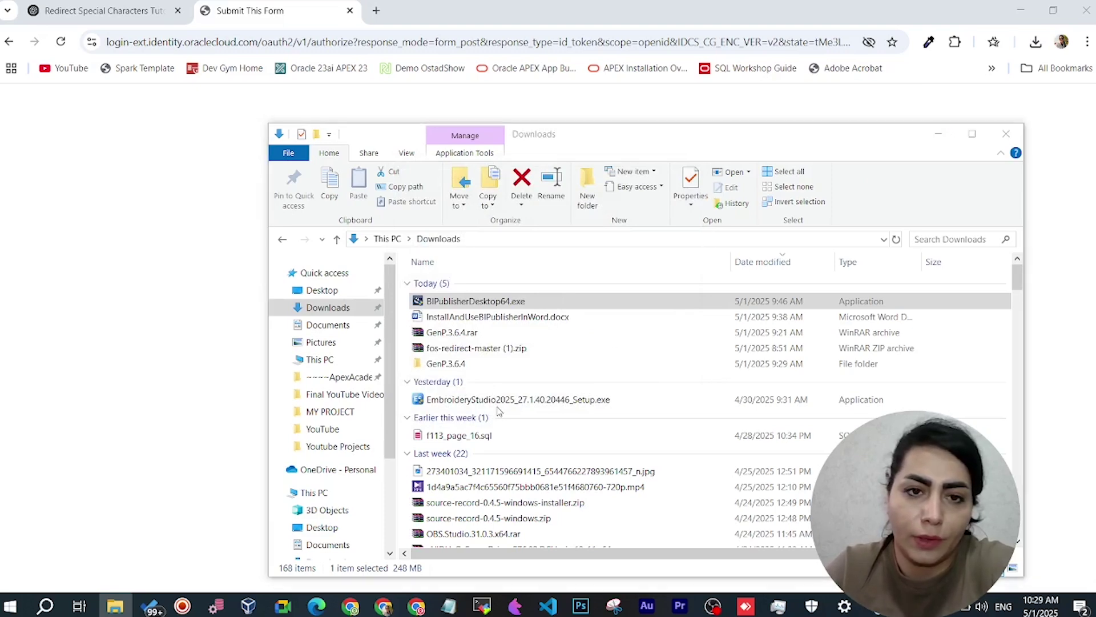
click(942, 135)
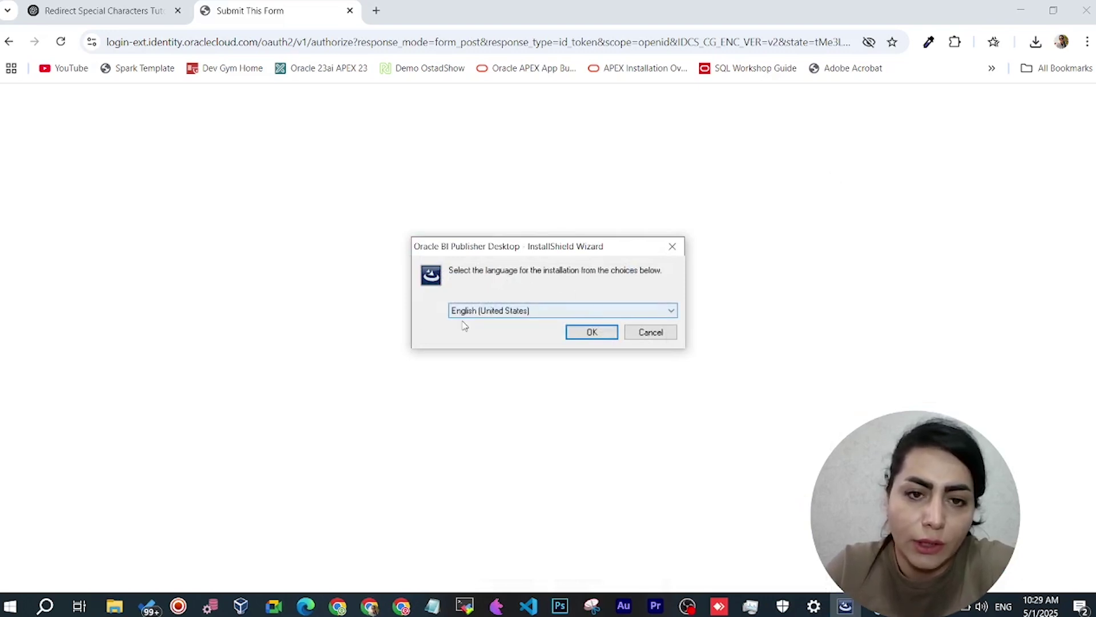
- Install with English (United States) as setup language and the default destination folder
click(580, 331)
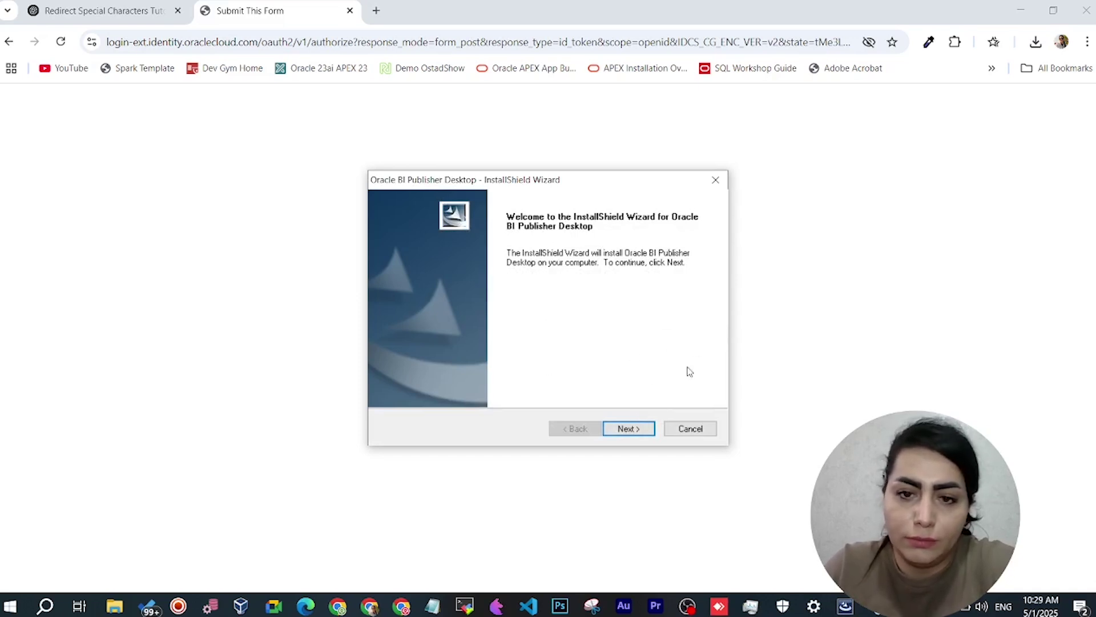
click(631, 434)
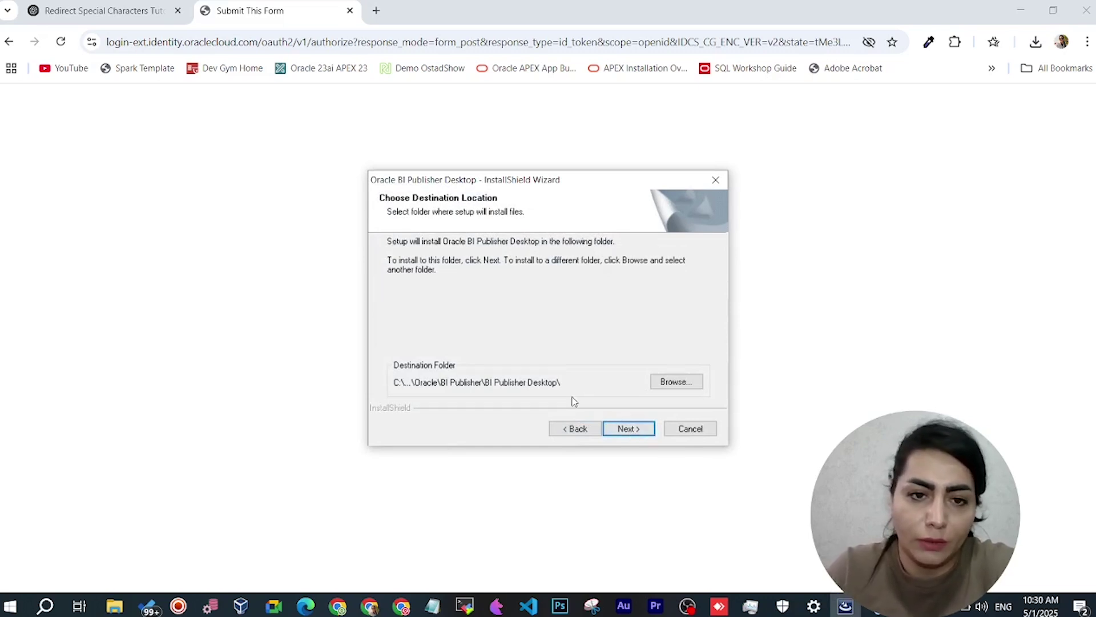
click(628, 429)
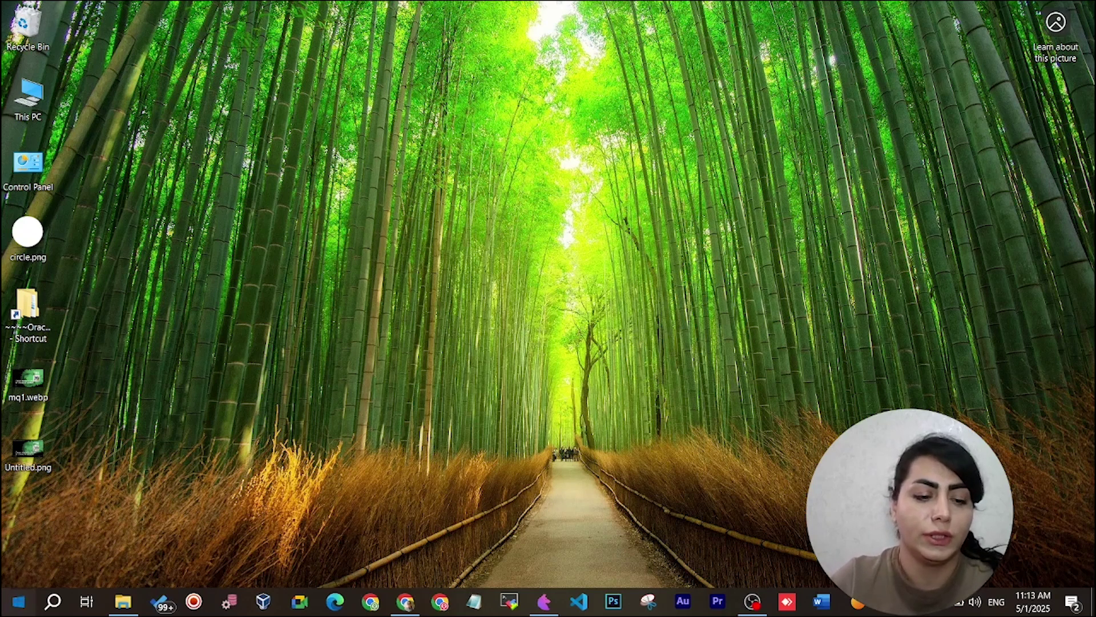
- Disable Template Builder for Word using the Enable or Disable Template Builder tool
click(18, 601)
text(ENA)
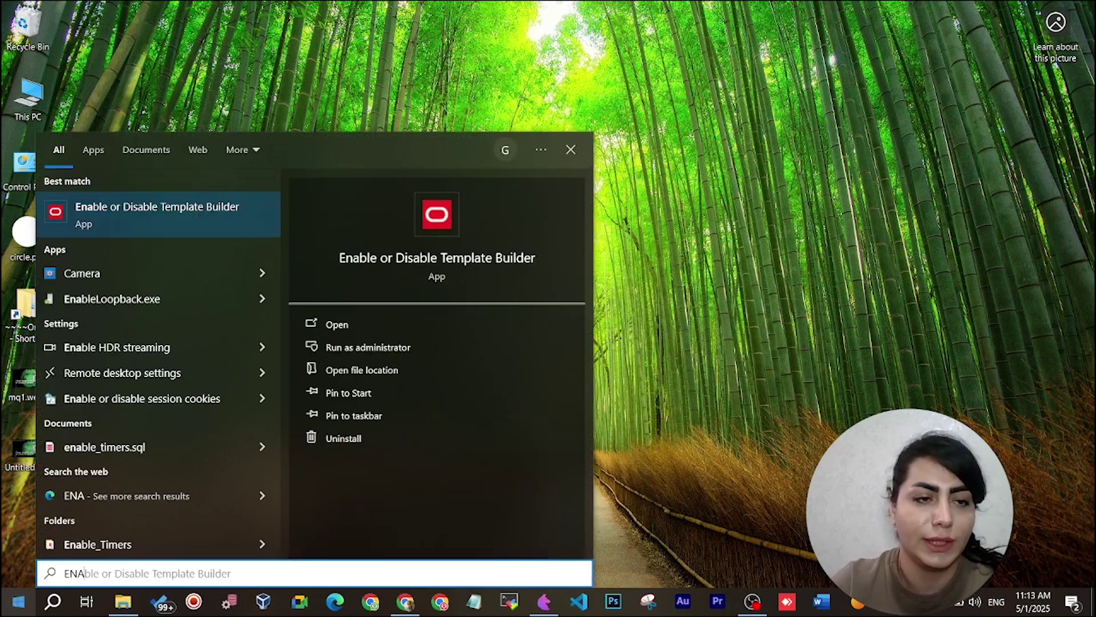
click(124, 205)
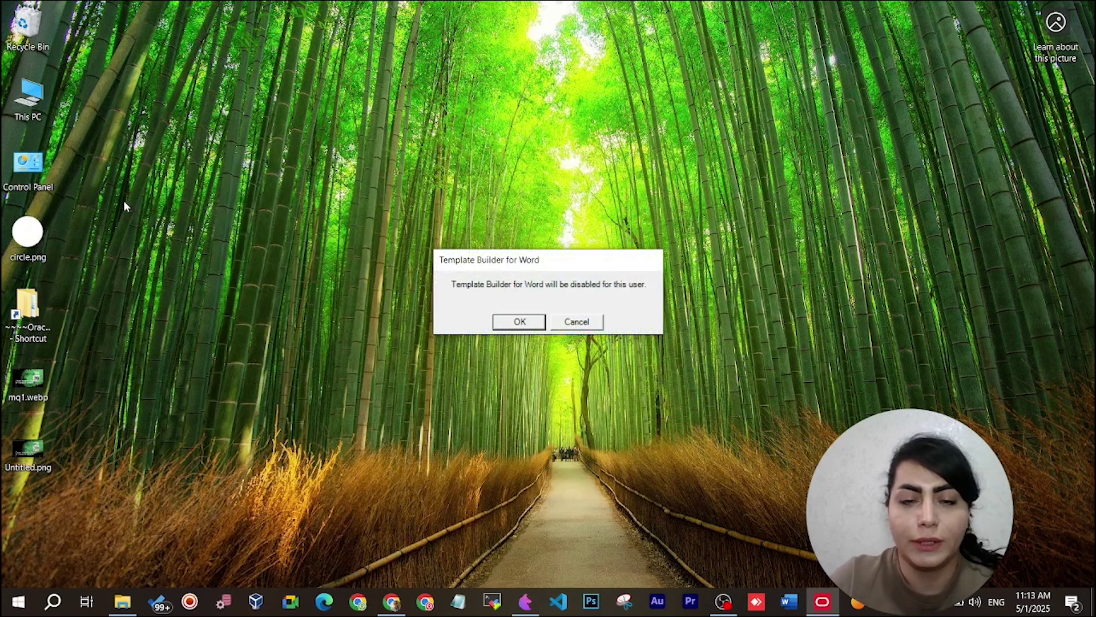
click(536, 324)
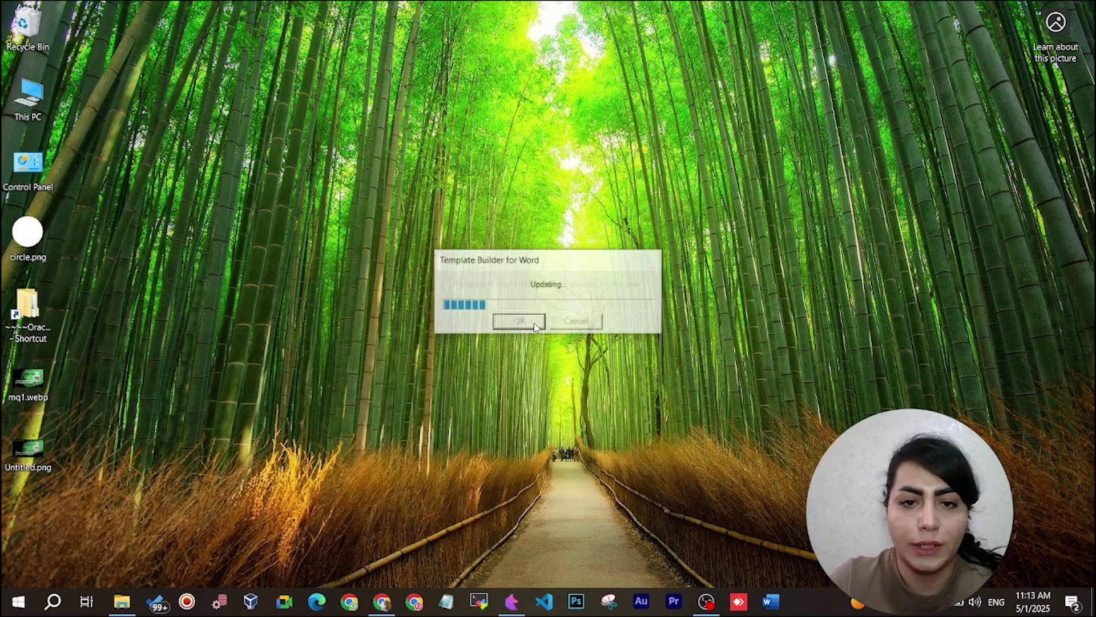
click(519, 322)
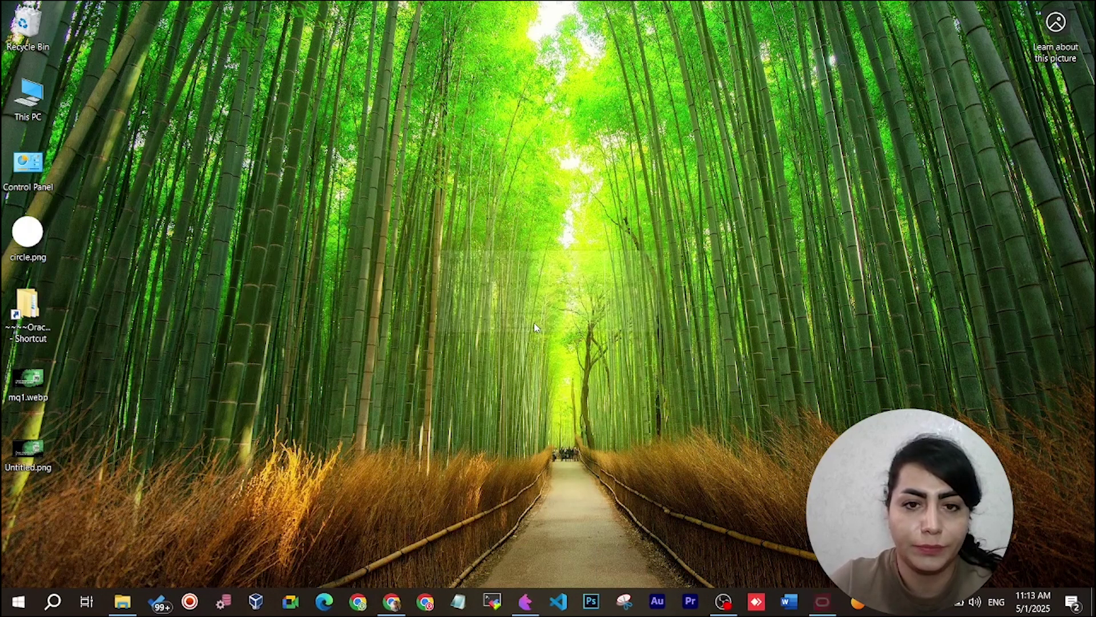
- Run the Enable or Disable Template Builder tool again to re-enable Template Builder for Word
key(super)
text(ENA)
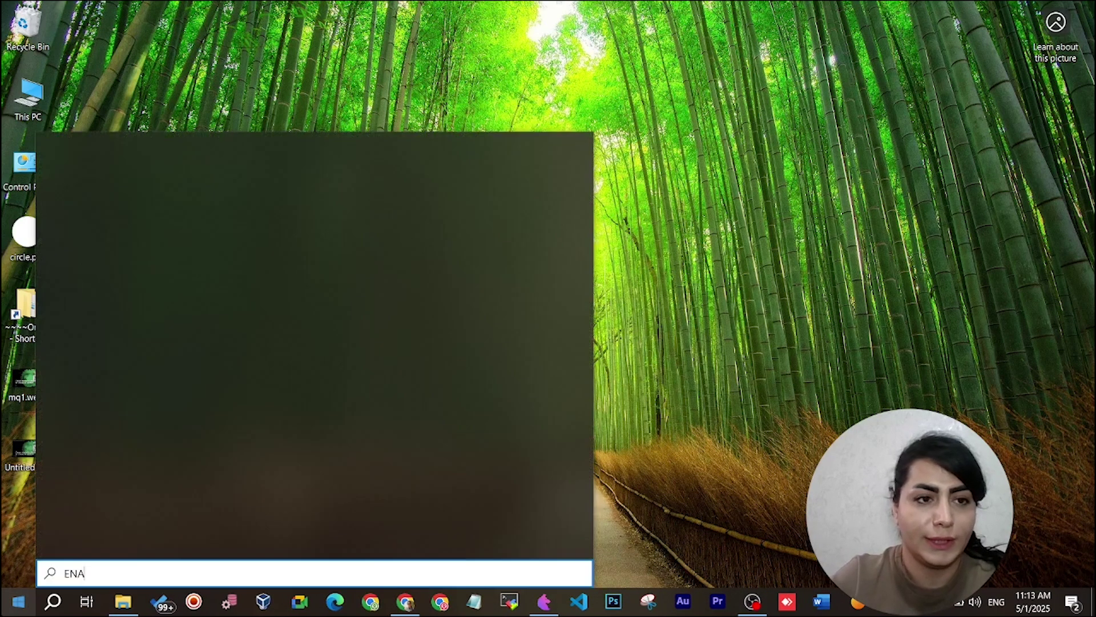
click(140, 208)
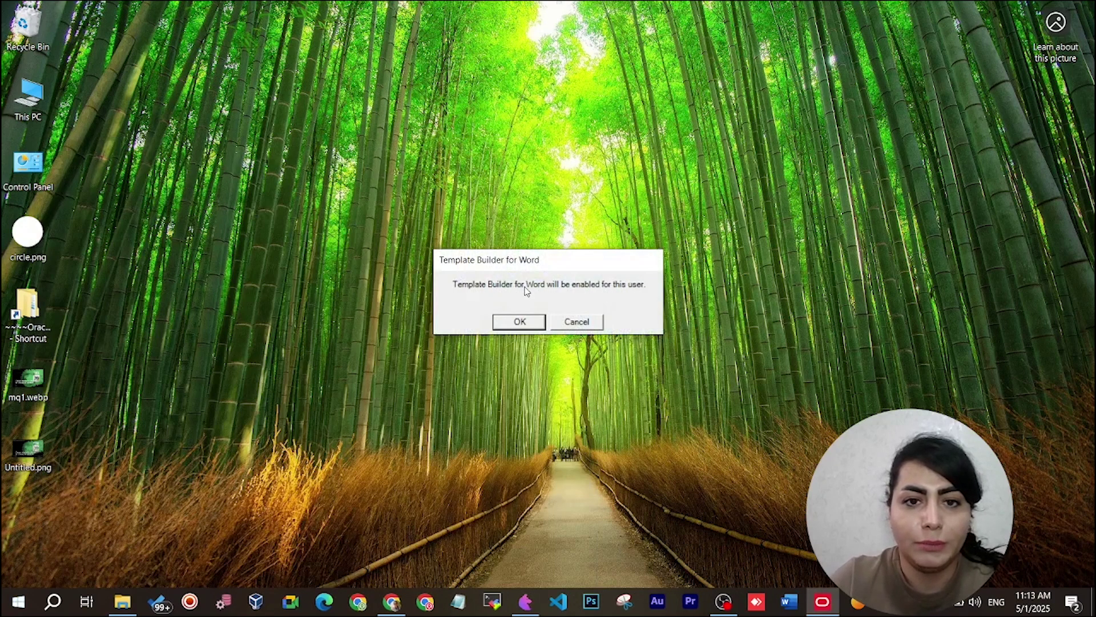
click(504, 328)
- Dismiss the enabled confirmation and start Word from its taskbar jump list
click(504, 329)
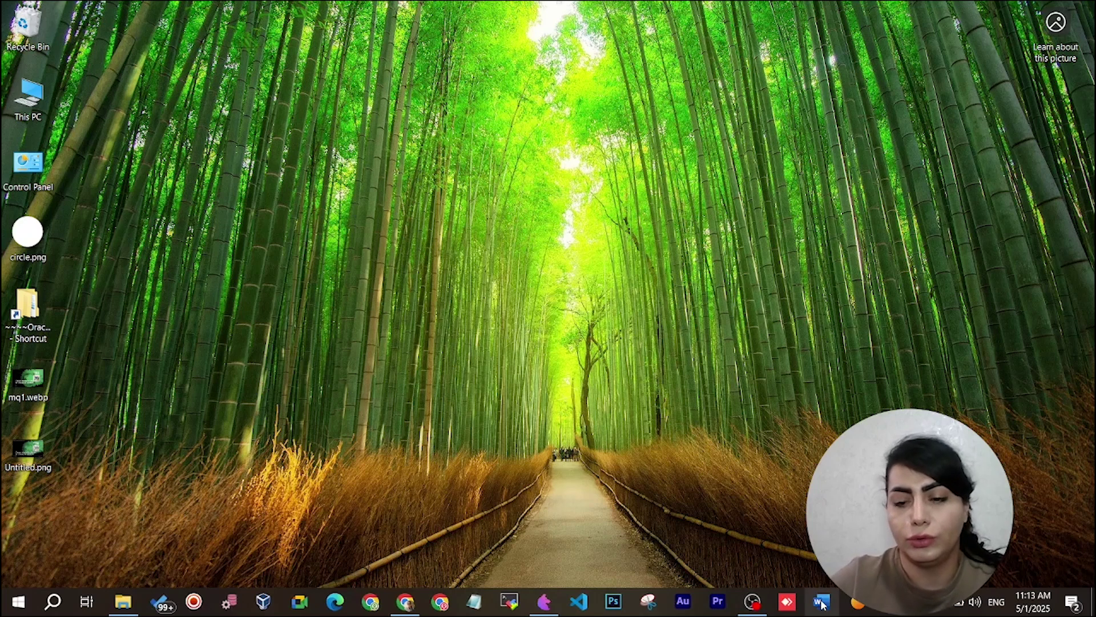
right_click(821, 604)
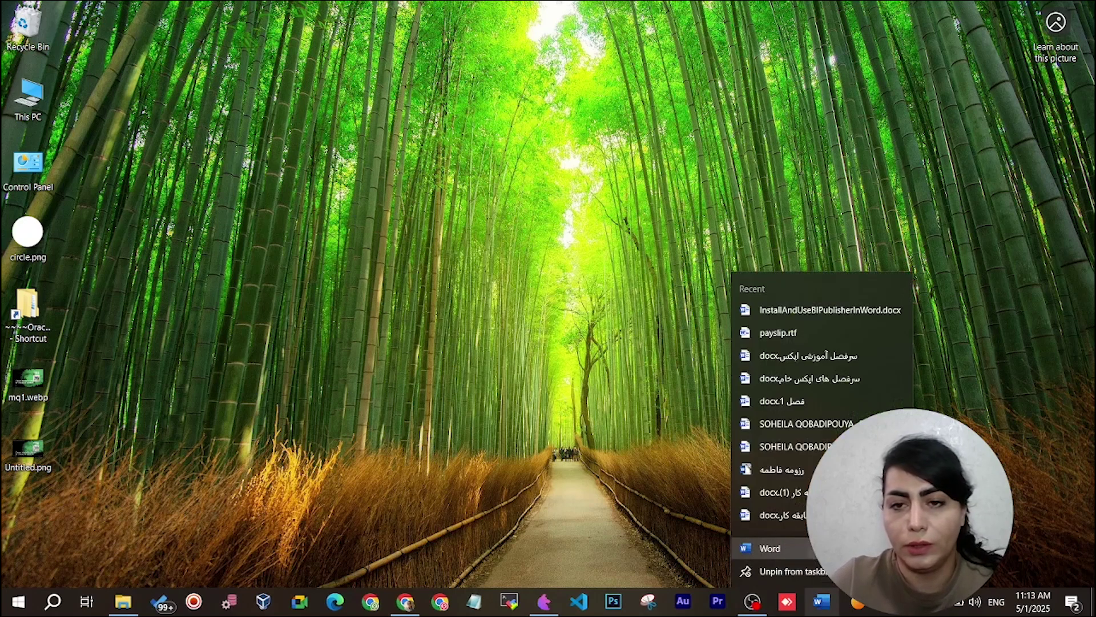
click(771, 548)
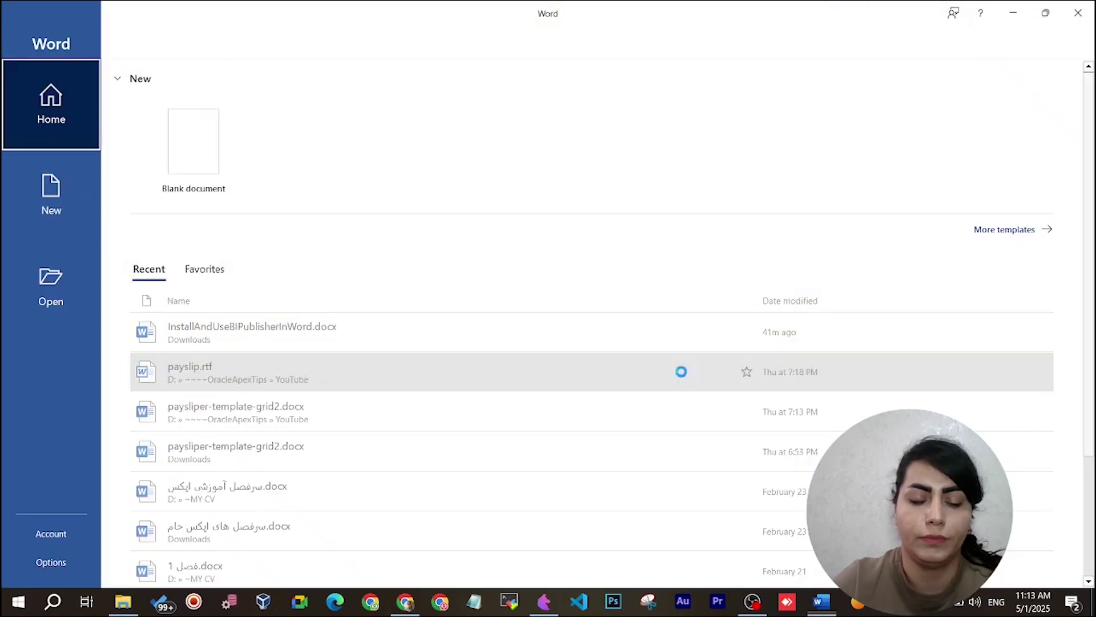
- Create a blank document, view the BI Publisher ribbon tab, then go to the File backstage
click(212, 148)
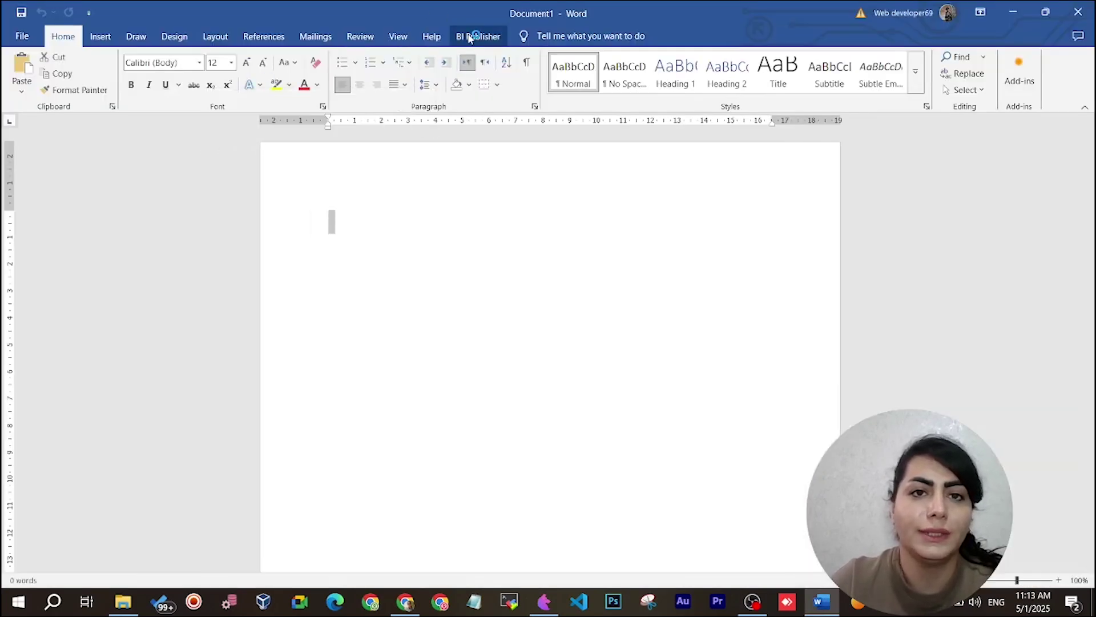
click(469, 36)
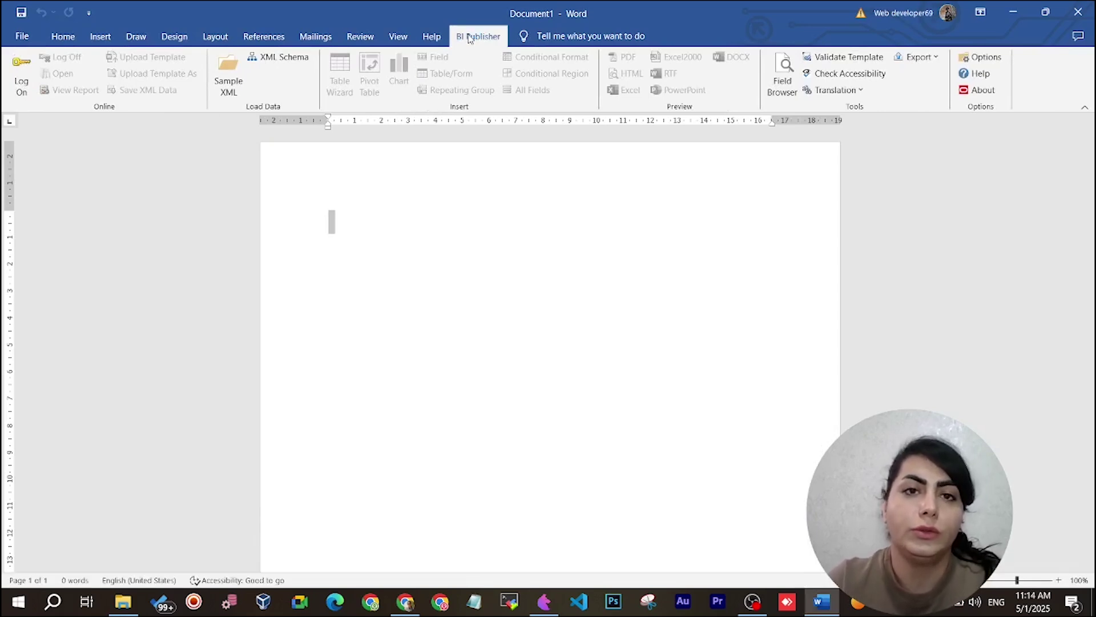
click(21, 36)
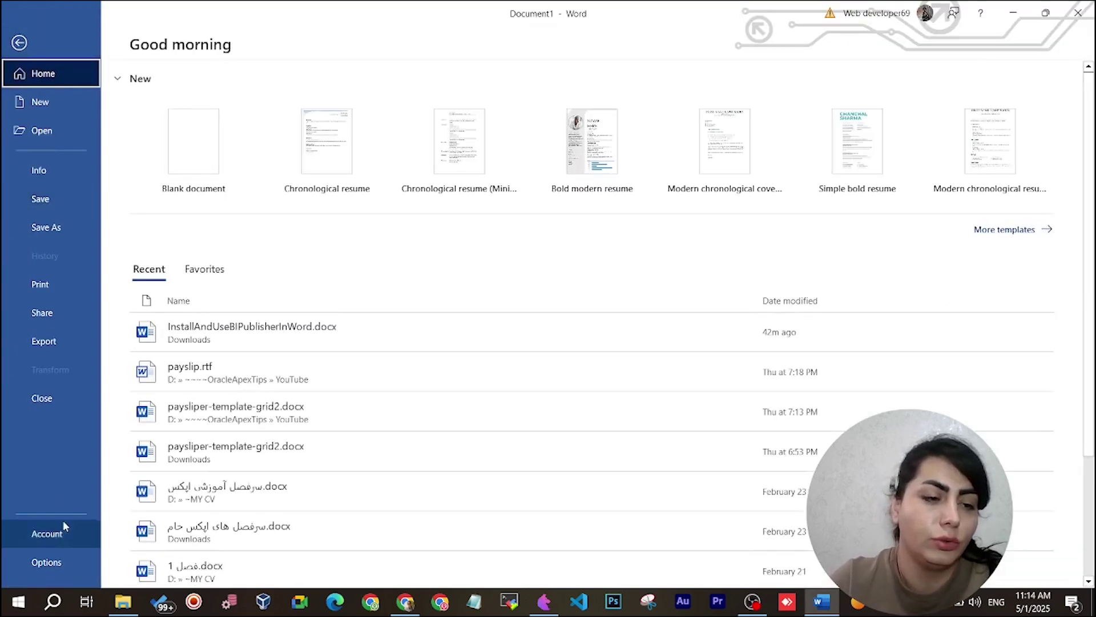
- Verify BI Publisher Template Builder for Word 64bit appears enabled under COM Add-ins, then cancel
click(47, 562)
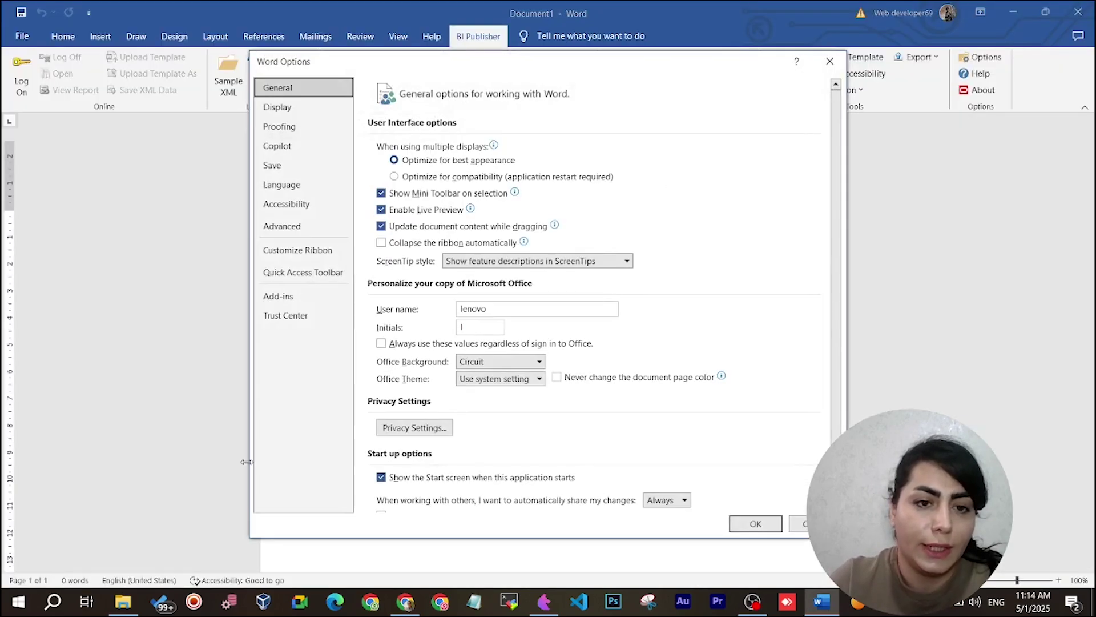
click(290, 295)
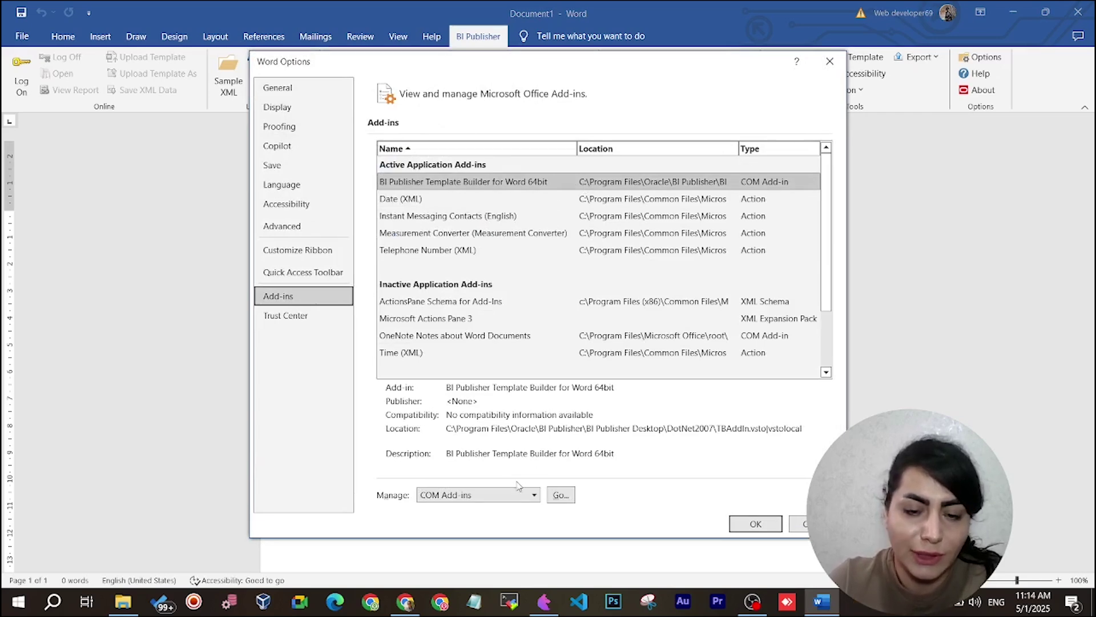
click(559, 494)
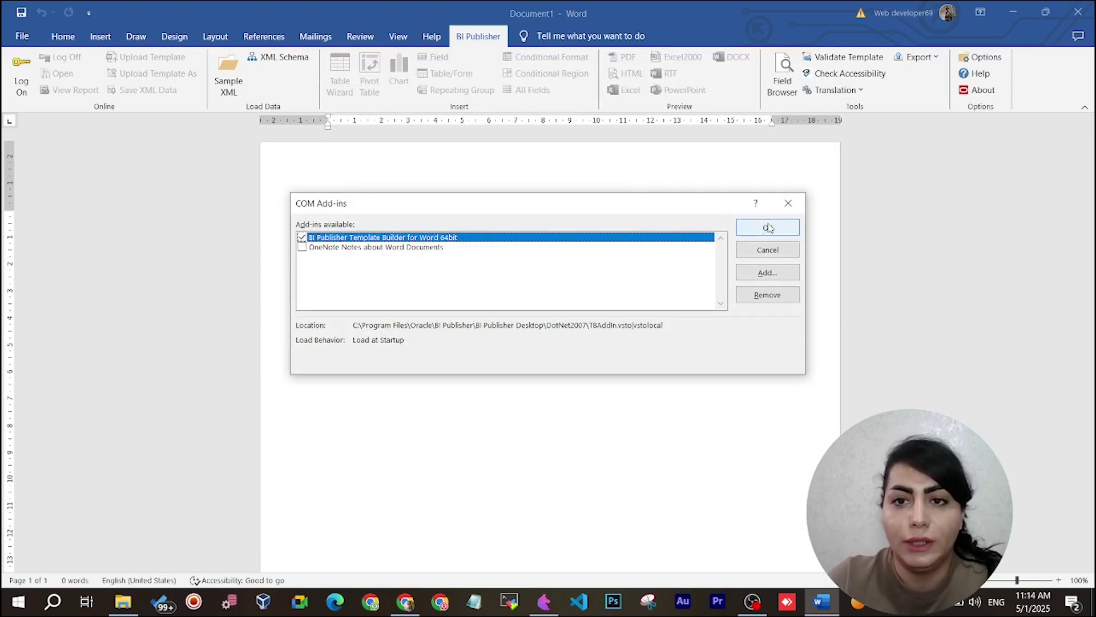
click(768, 250)
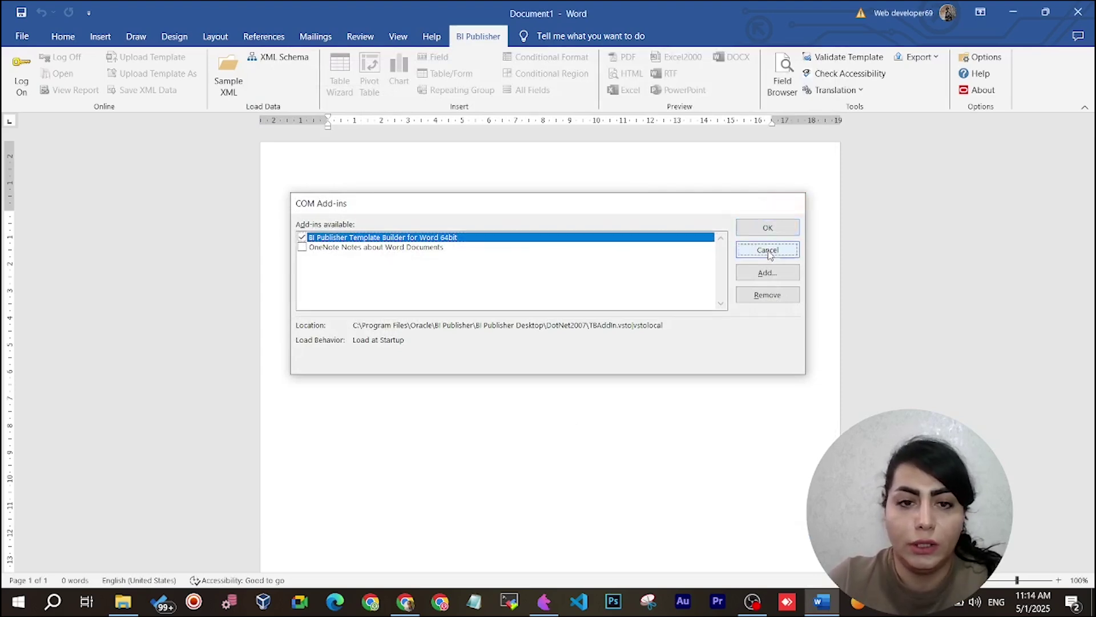
- Open the Add-ins page of Word Options from the File backstage view
click(23, 36)
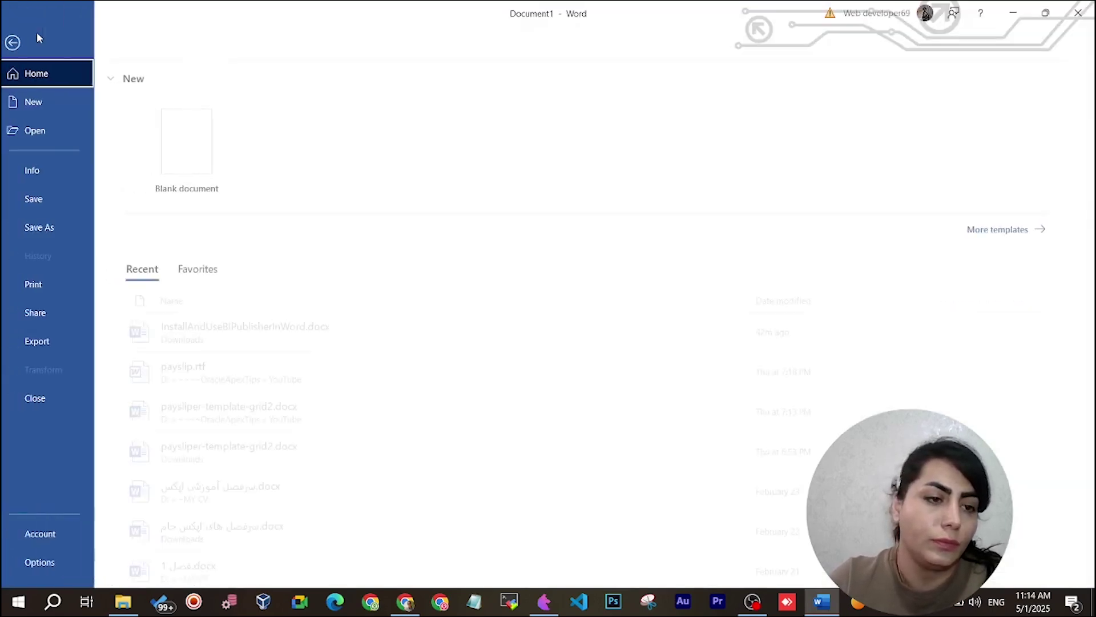
click(47, 561)
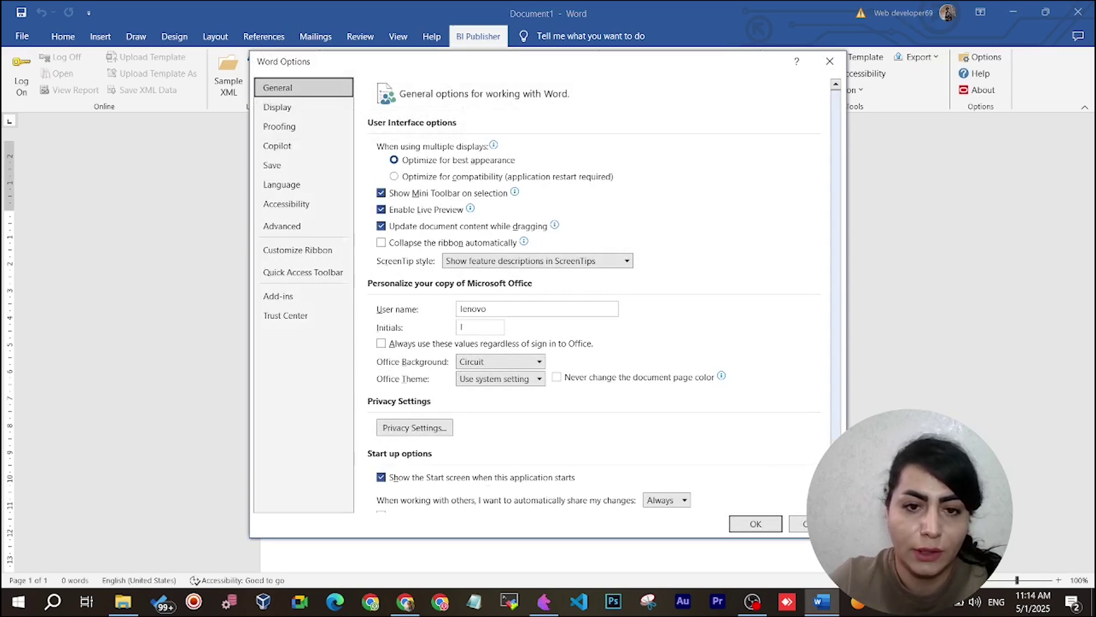
click(291, 315)
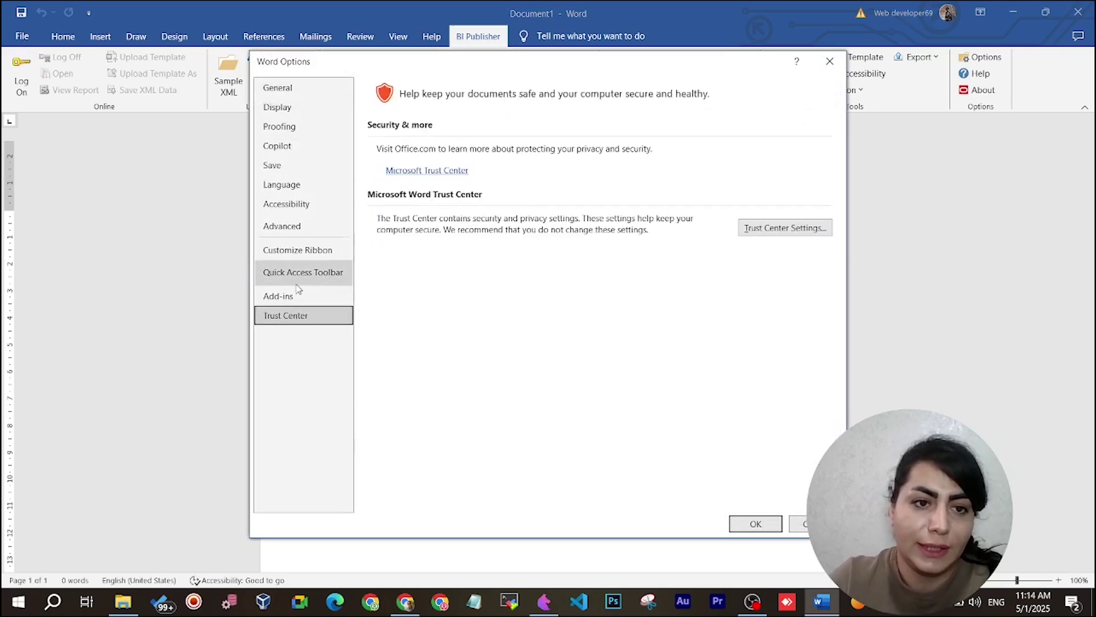
click(297, 283)
click(296, 295)
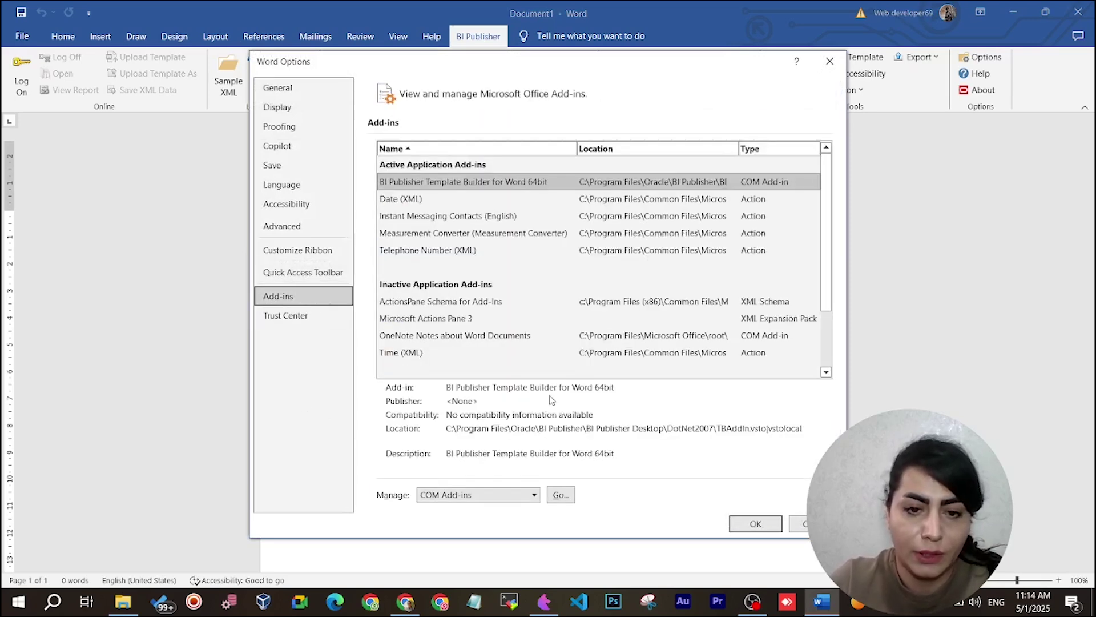
- Check the Disabled Items list, confirm no add-ins are disabled, and close it
click(524, 495)
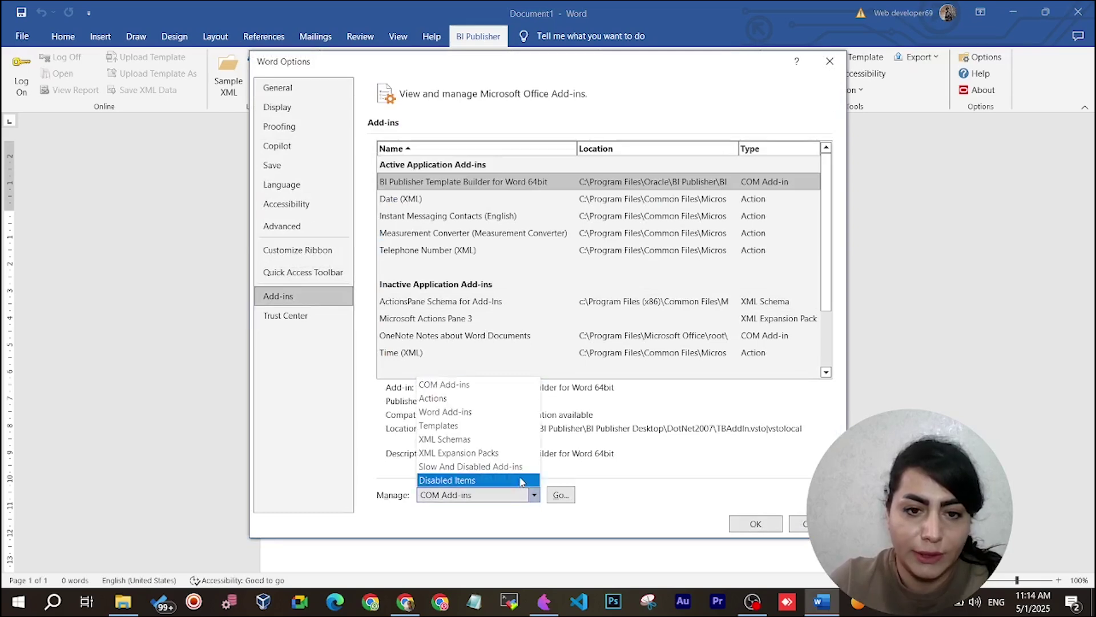
click(523, 479)
click(562, 496)
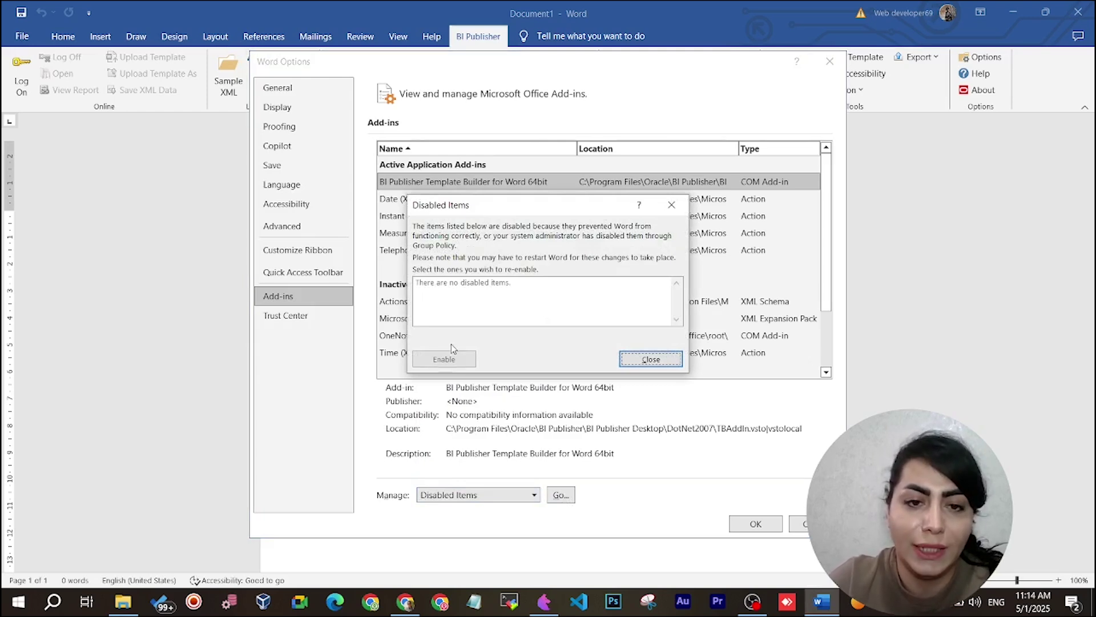
click(671, 205)
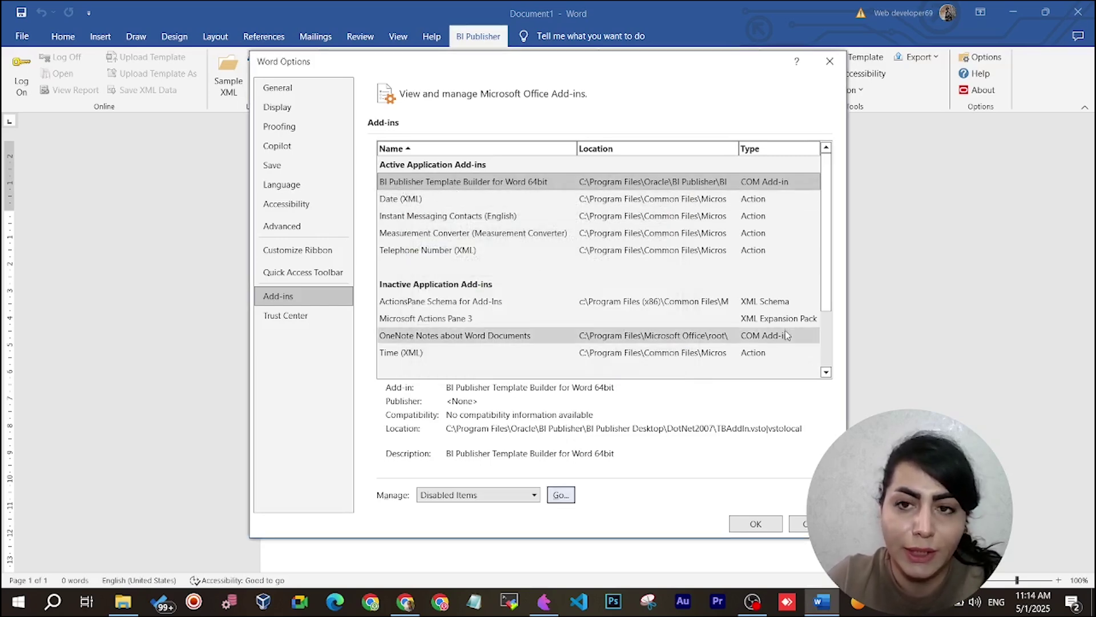
- Set the Manage list to COM Add-ins
scroll(832, 306, down, 3)
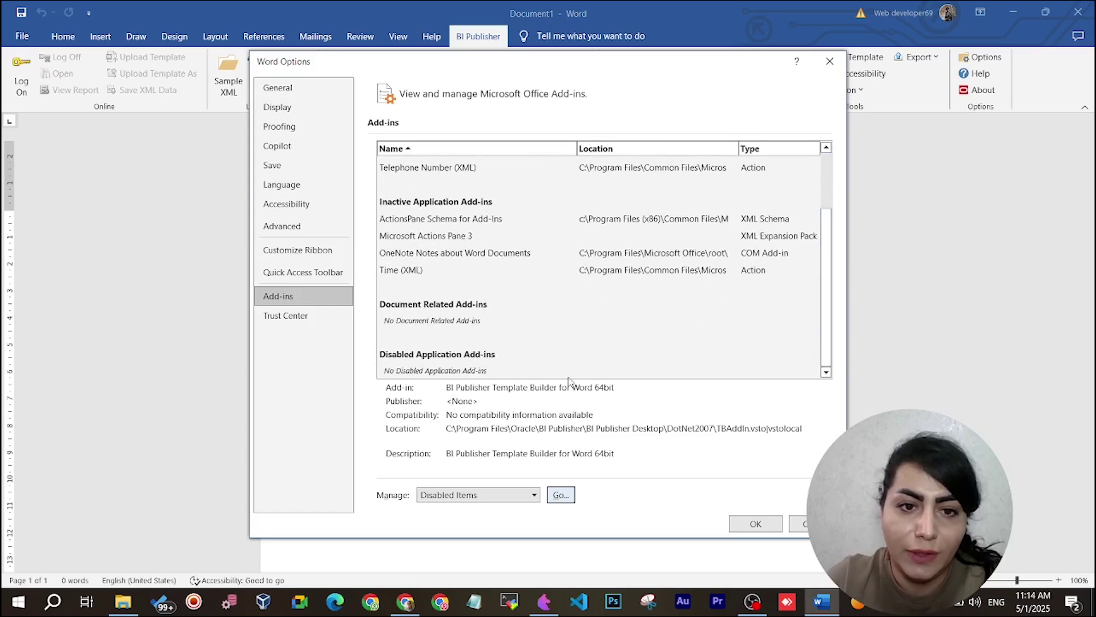
click(497, 495)
click(498, 385)
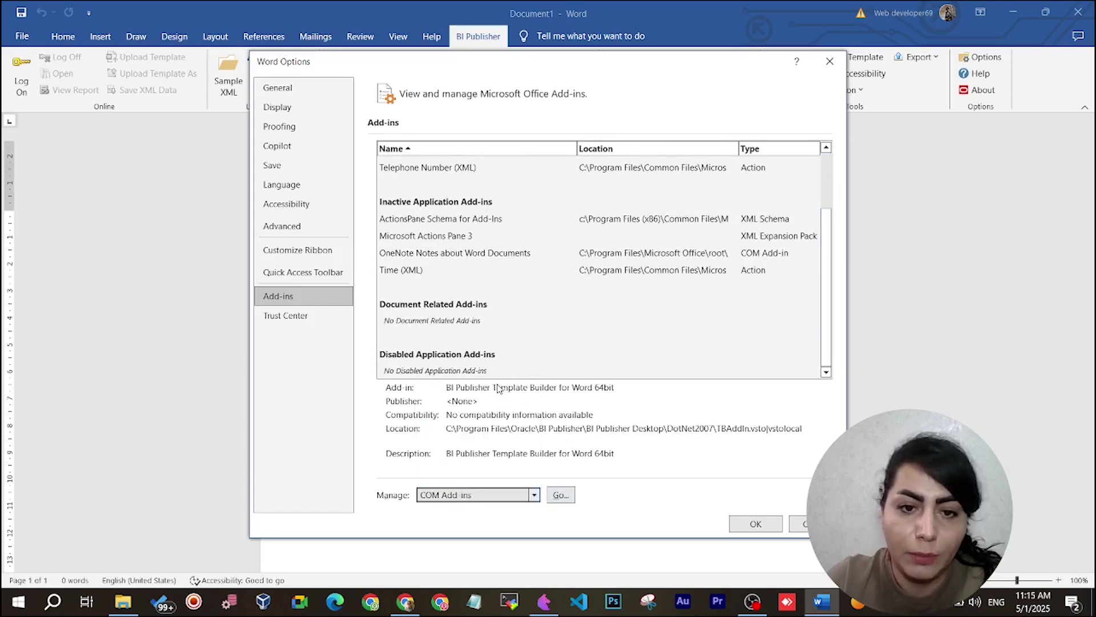
click(561, 495)
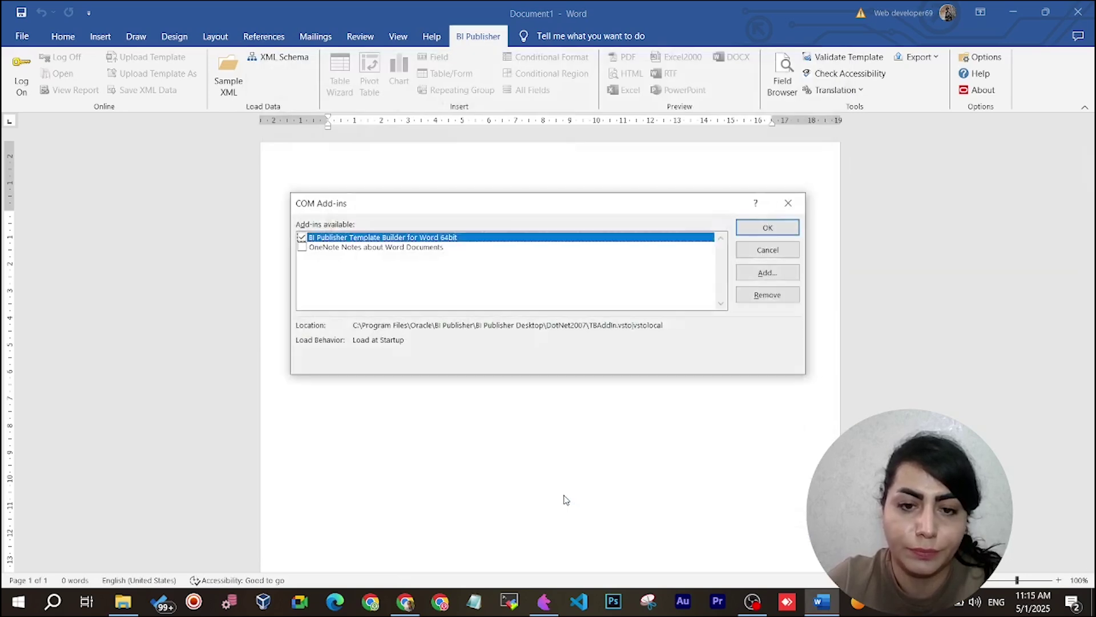
click(767, 272)
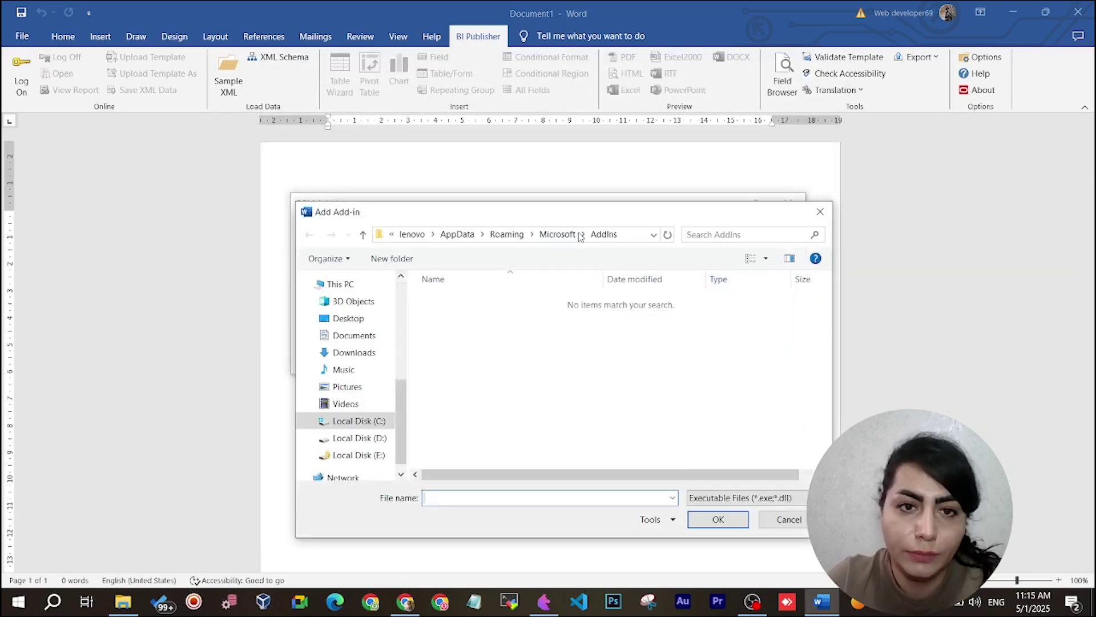
click(366, 427)
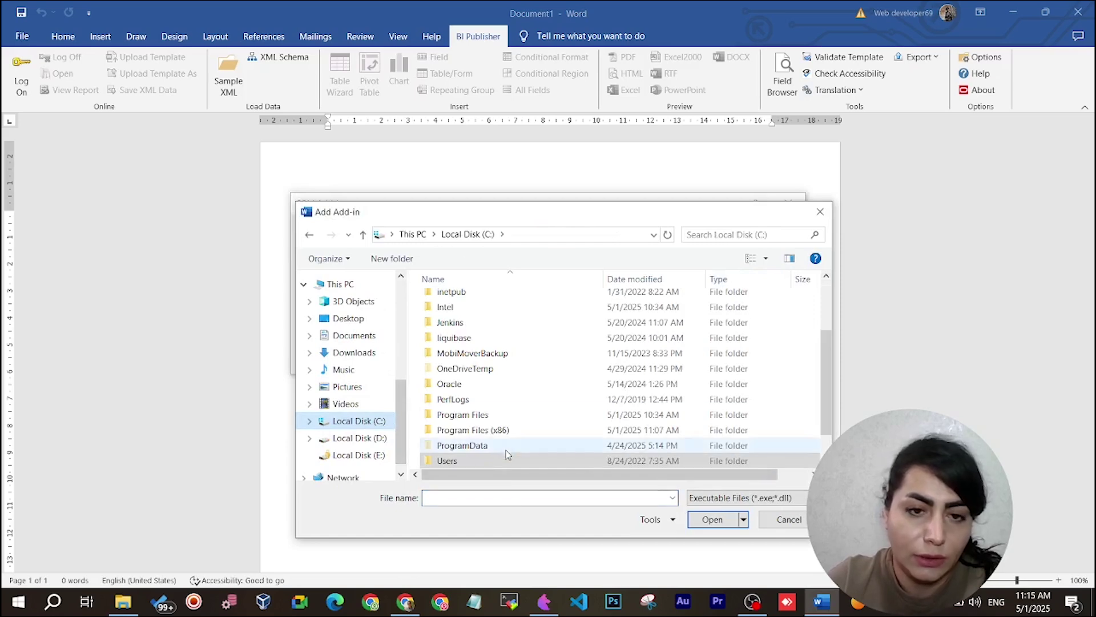
mouse_move(830, 378)
mouse_down()
mouse_move(829, 366)
mouse_move(828, 383)
mouse_up()
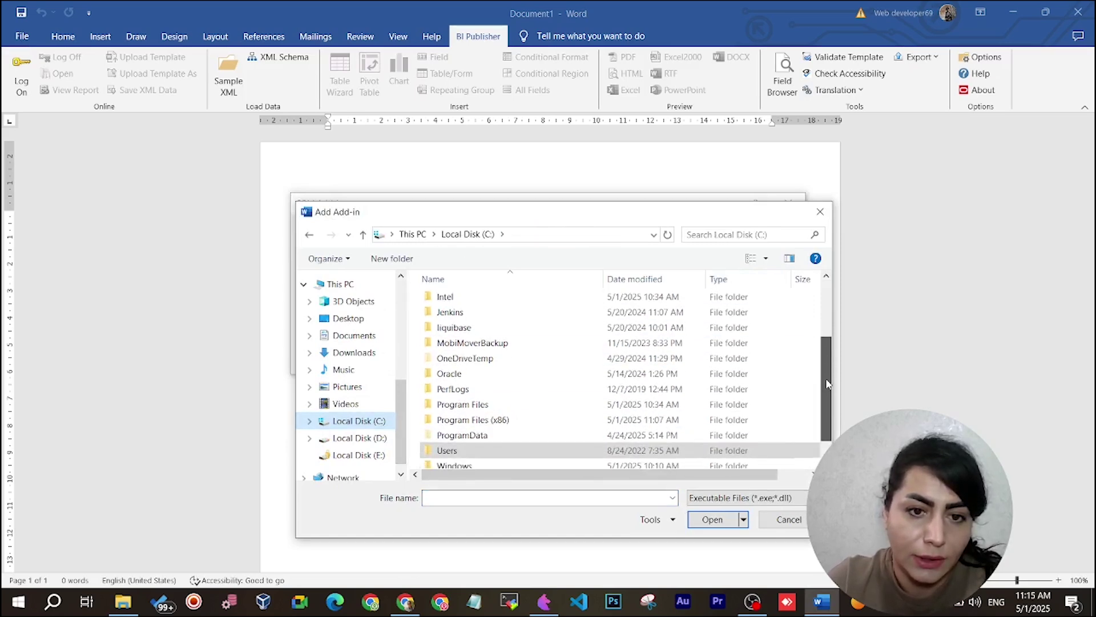
double_click(486, 405)
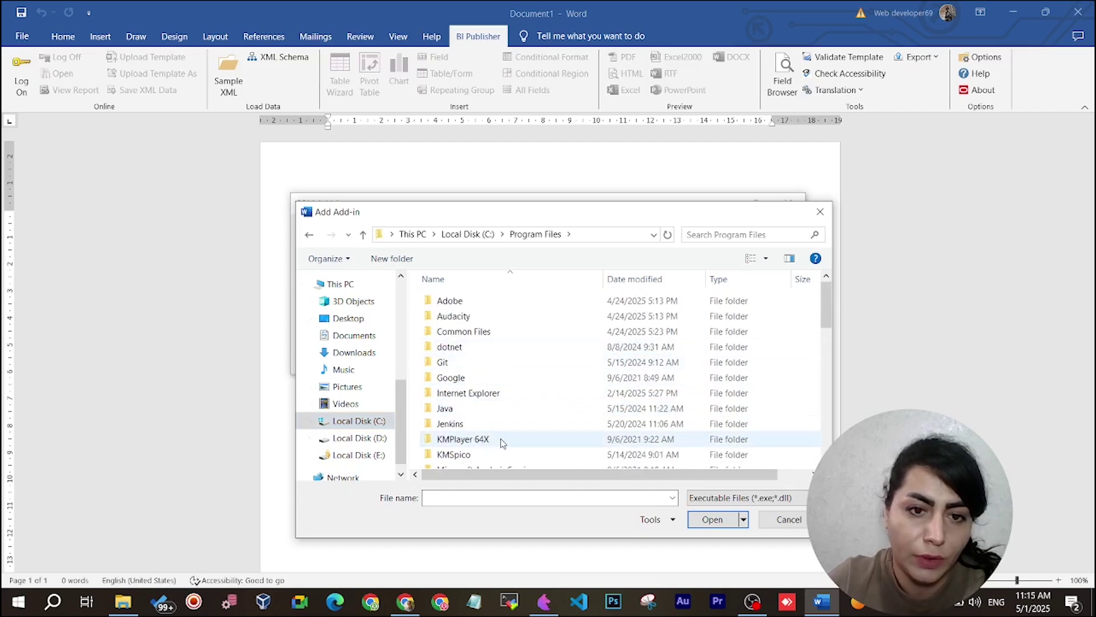
mouse_move(828, 318)
mouse_down()
mouse_move(830, 349)
mouse_move(830, 300)
mouse_move(831, 384)
mouse_up()
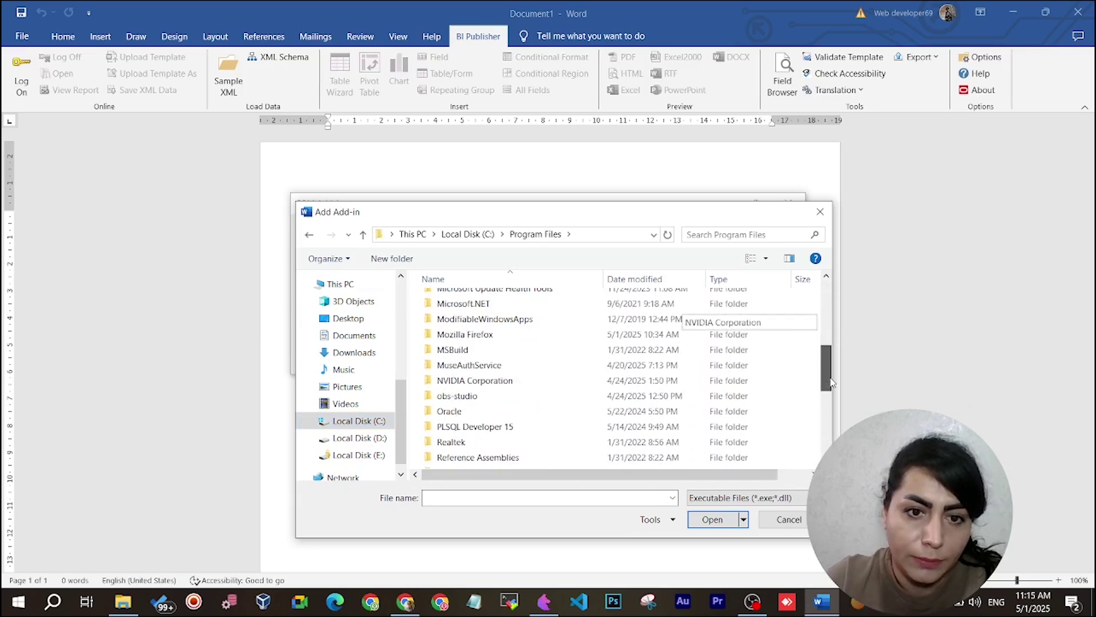
double_click(533, 408)
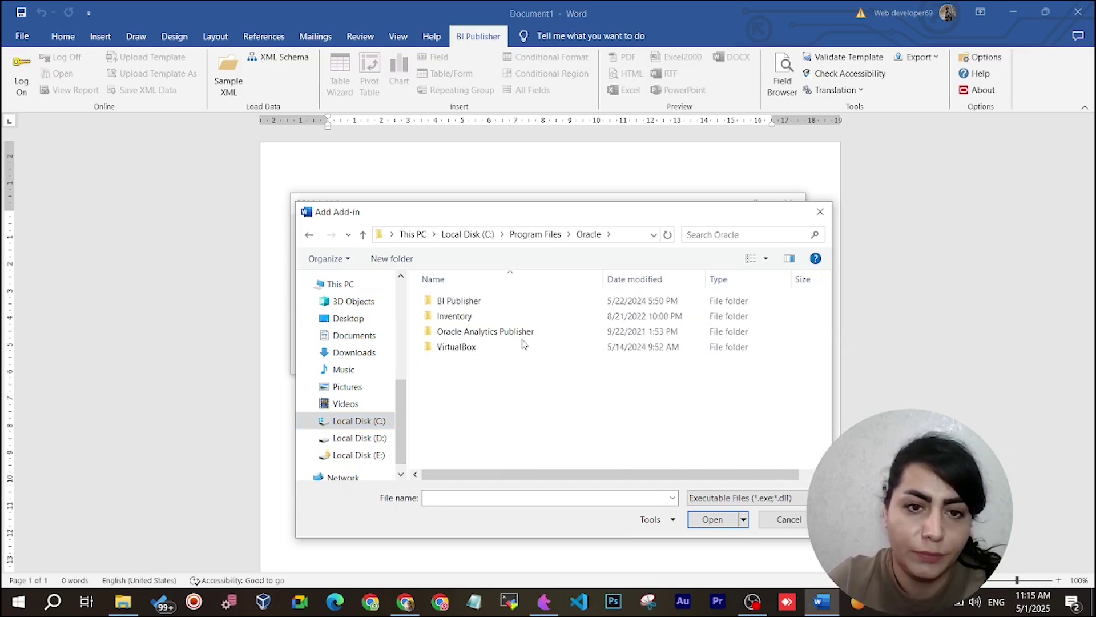
double_click(520, 302)
double_click(520, 304)
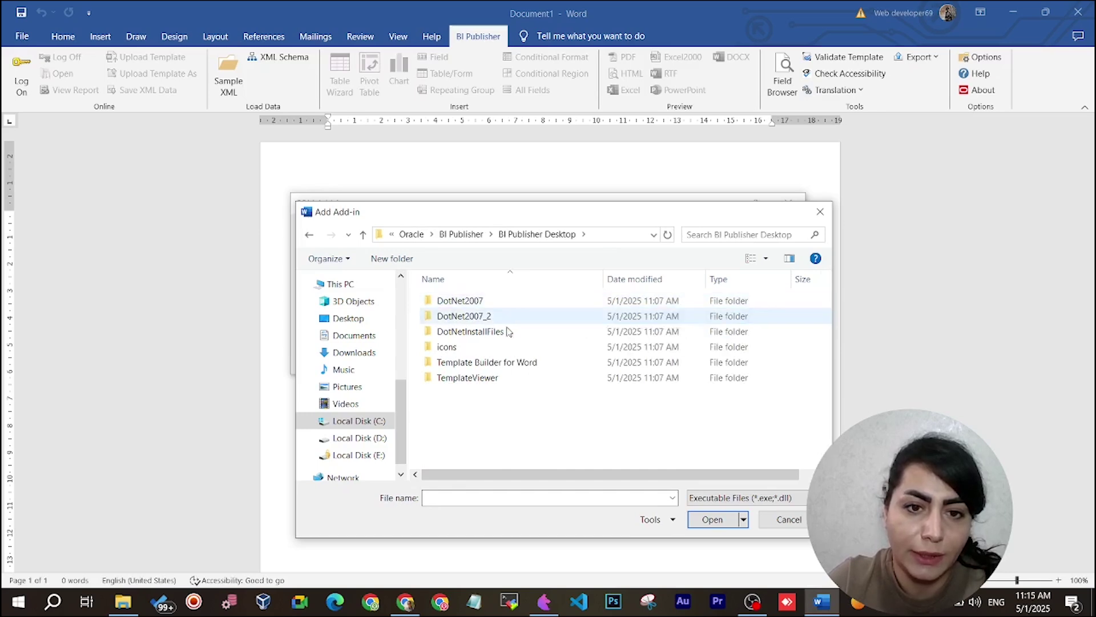
double_click(552, 362)
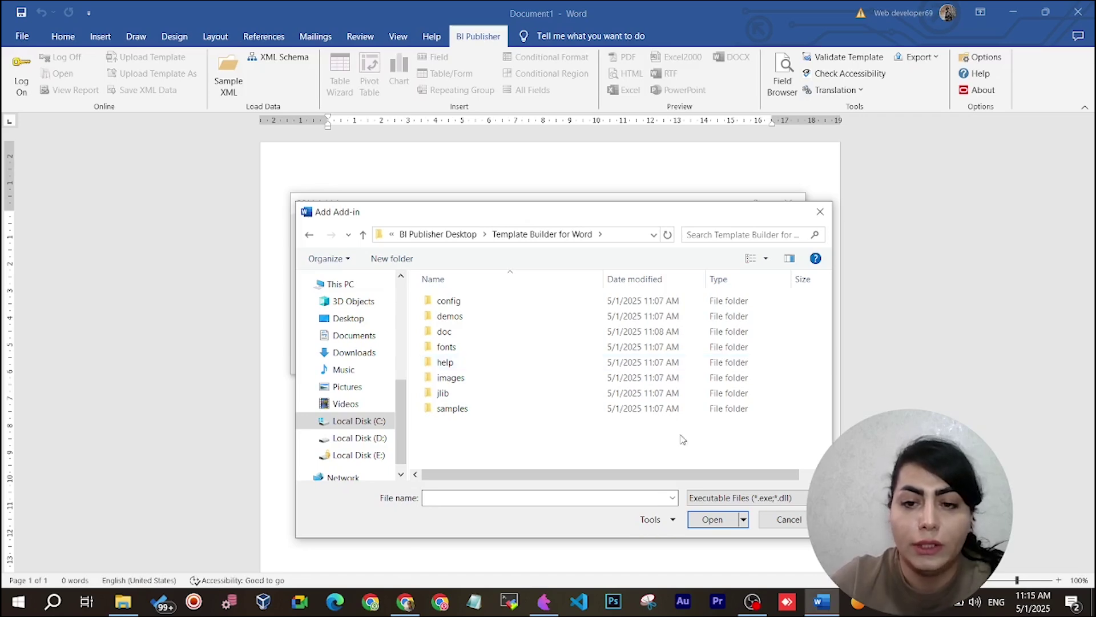
click(790, 519)
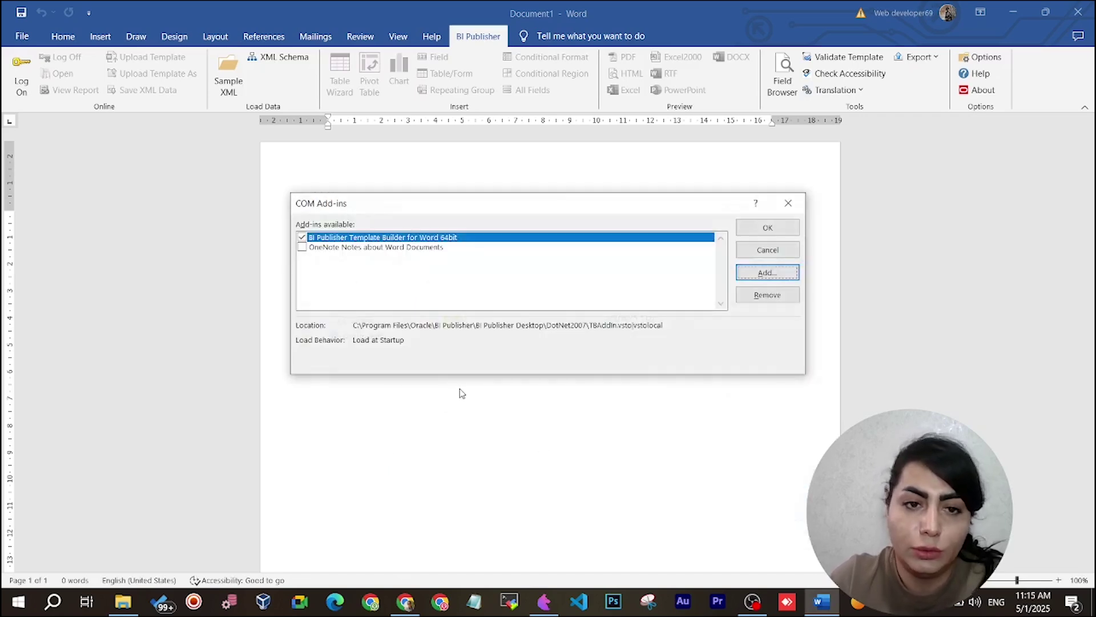